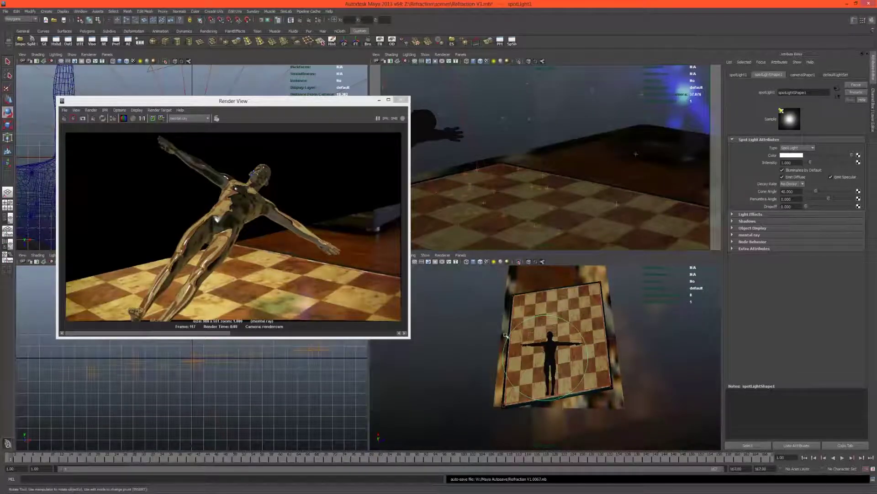
- Enlarge the spotlight about 56 times so its cone covers the checkered floor
right_click_drag(477, 338, 487, 336)
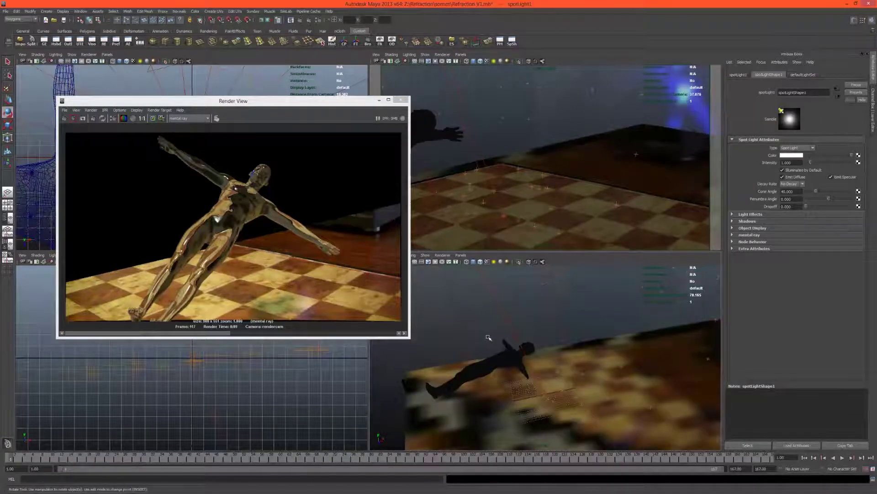
left_click_drag(504, 363, 513, 336, "alt")
left_click(491, 275)
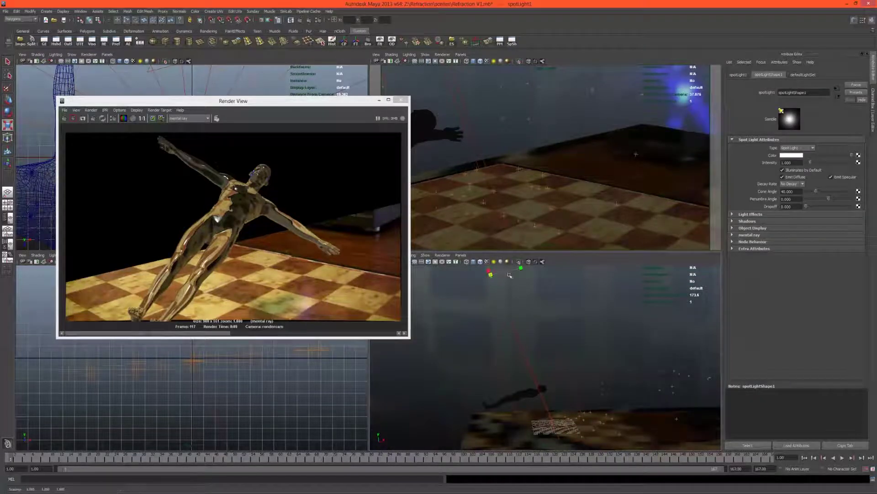
key("t")
middle_click_drag(689, 269, 502, 315)
left_click(469, 322)
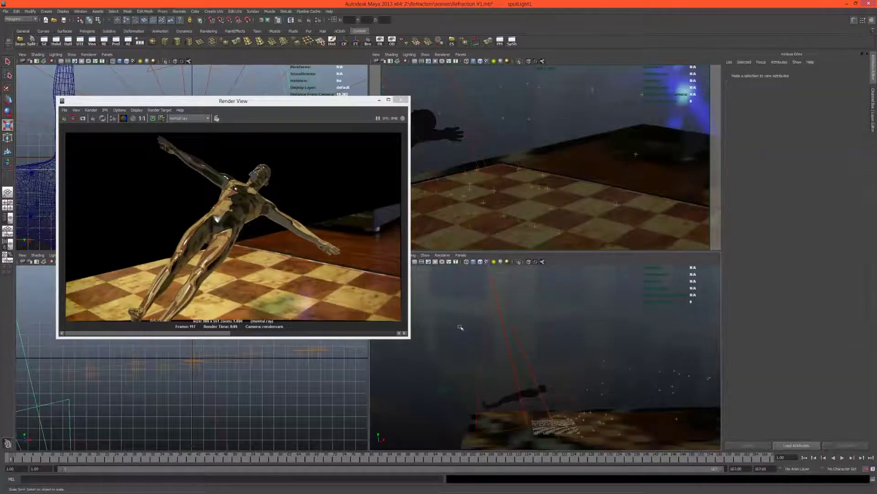
left_click_drag(533, 355, 494, 323, "alt")
left_click(496, 286)
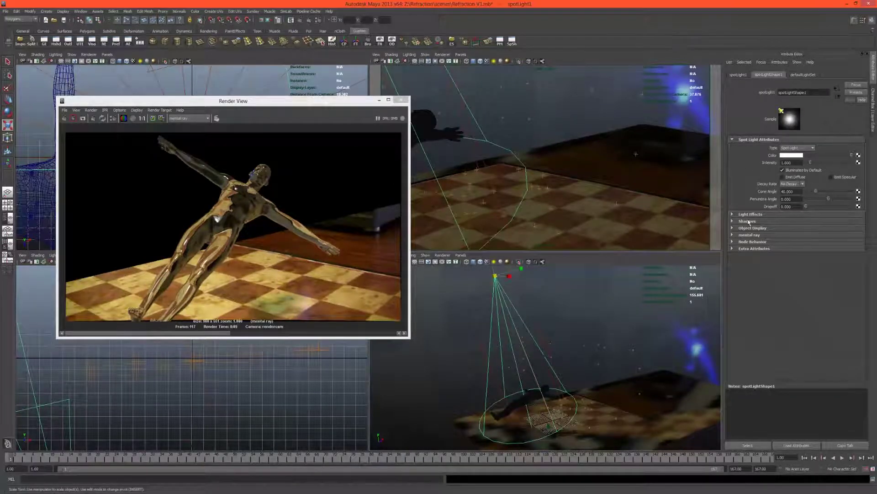
- Turn on Emit Photons in the spotlight's mental ray attributes and open Render Settings
left_click(749, 235)
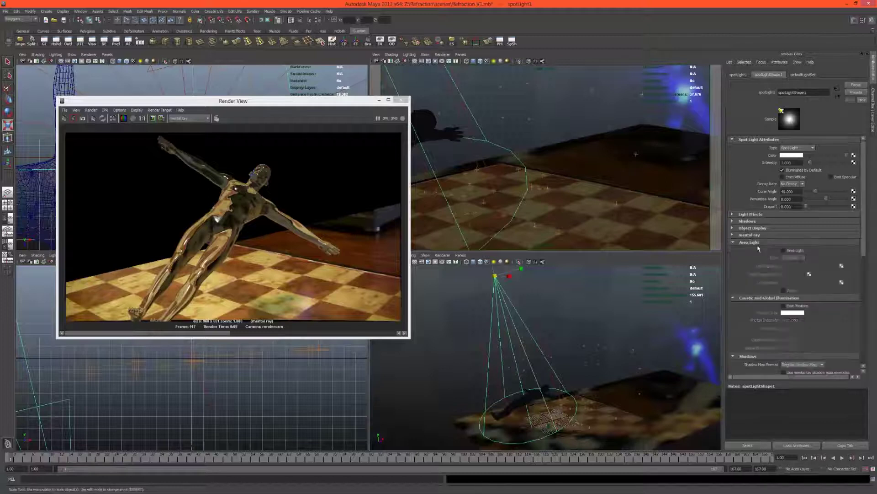
left_click(784, 305)
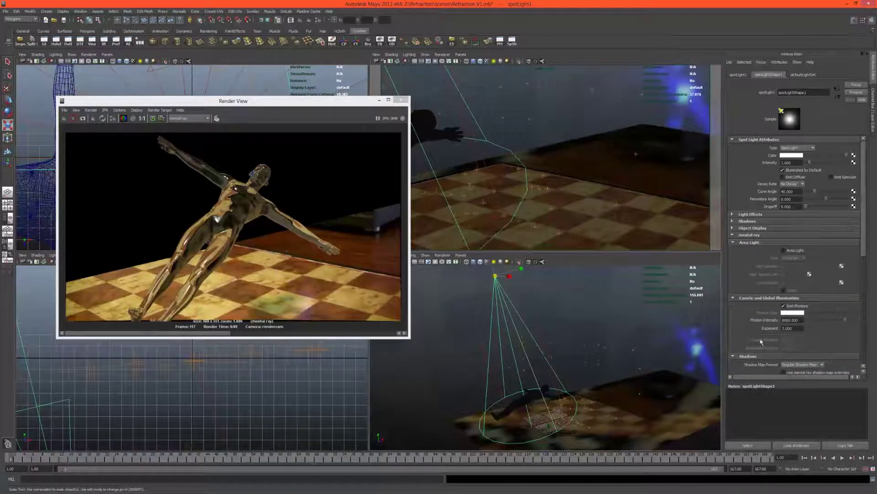
left_click(278, 20)
- Enable caustics in the Indirect Lighting settings, showing the Caustics and Photon Tracing sections
left_click(228, 157)
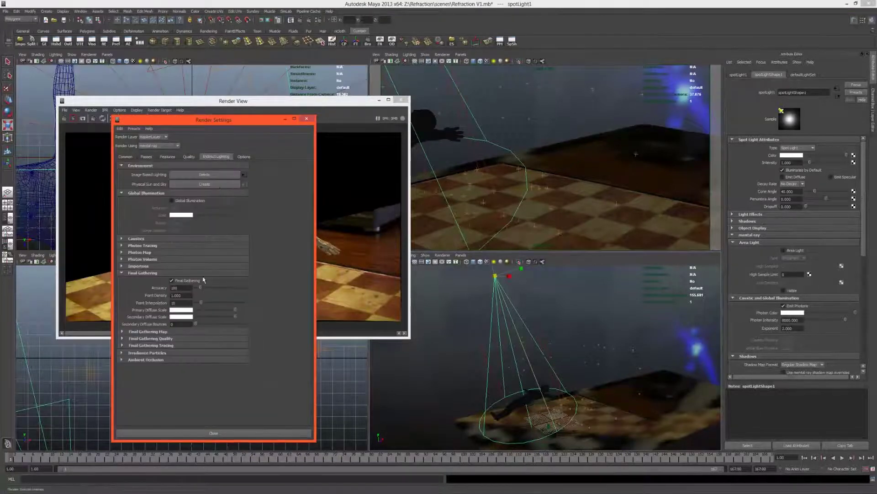
left_click(151, 245)
left_click(149, 238)
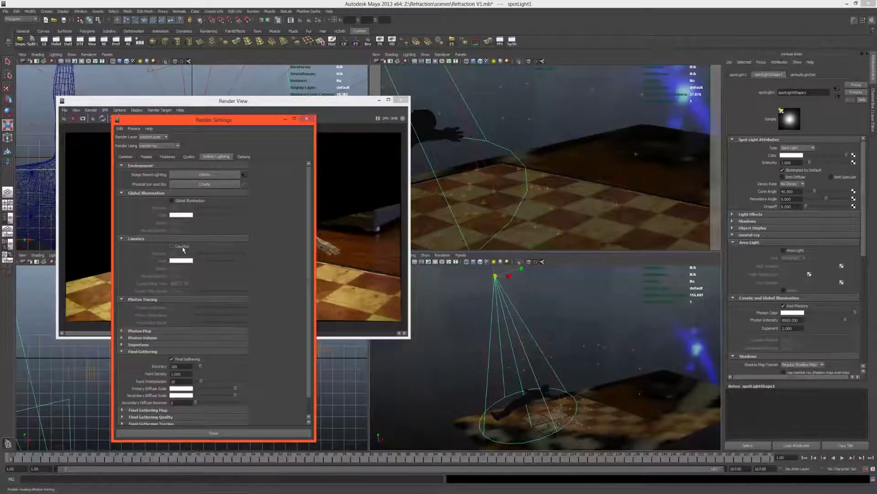
- Raise the spotlight's Photon Intensity value and redo the previous render
left_click(784, 320)
left_click(784, 320)
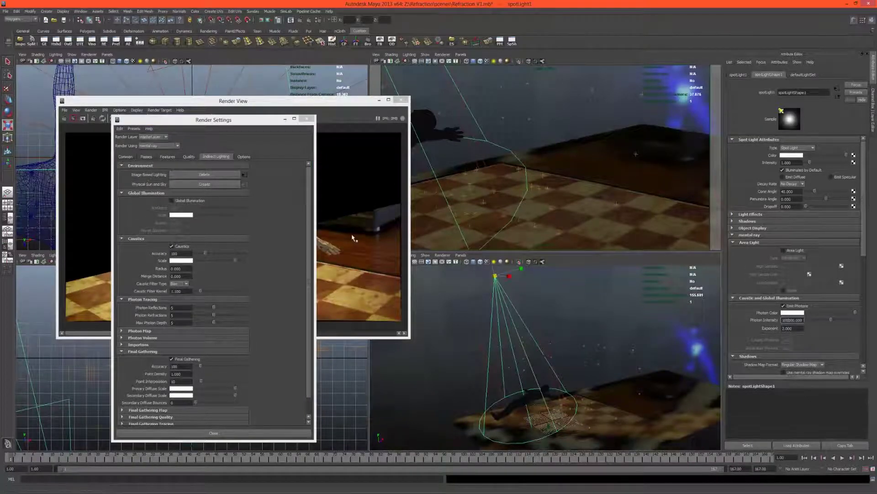
left_click(75, 120)
left_click(75, 120)
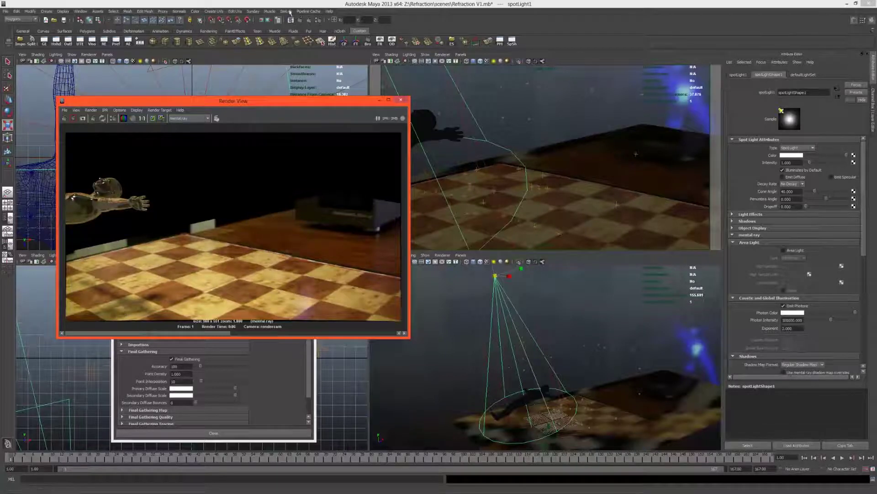
- Create an Indirect render pass named 'indirect' and re-render the scene
left_click(318, 20)
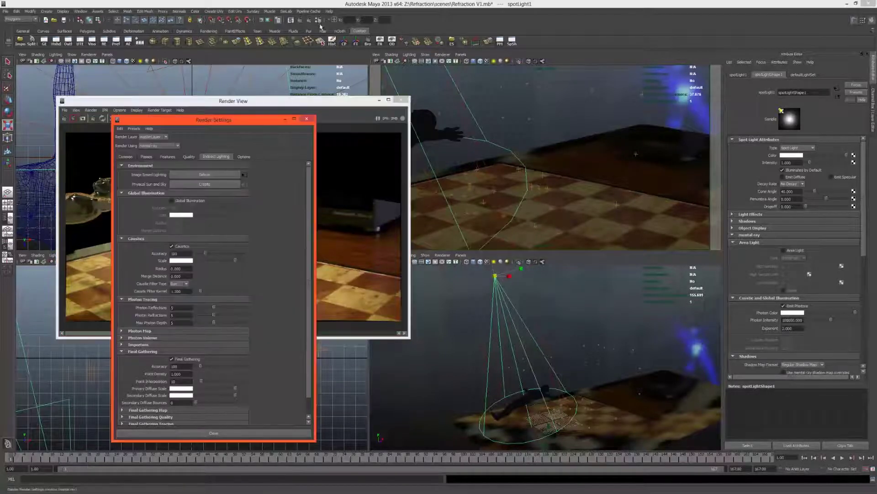
left_click(146, 157)
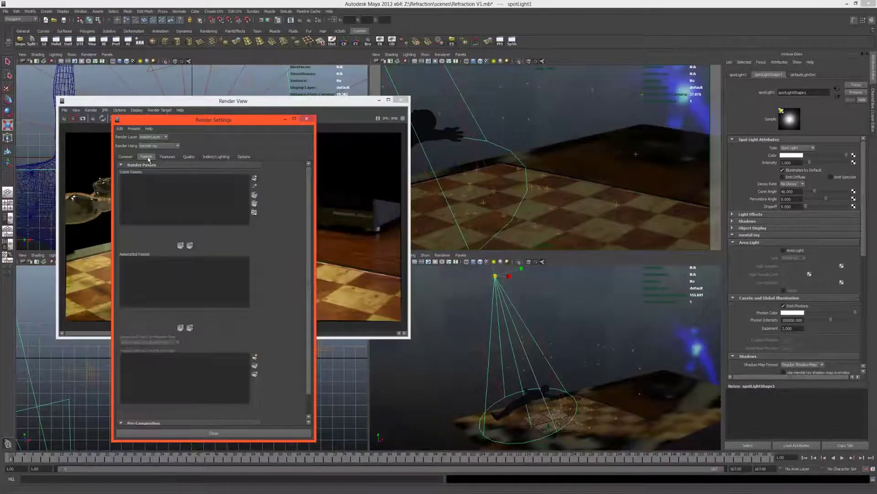
left_click(254, 178)
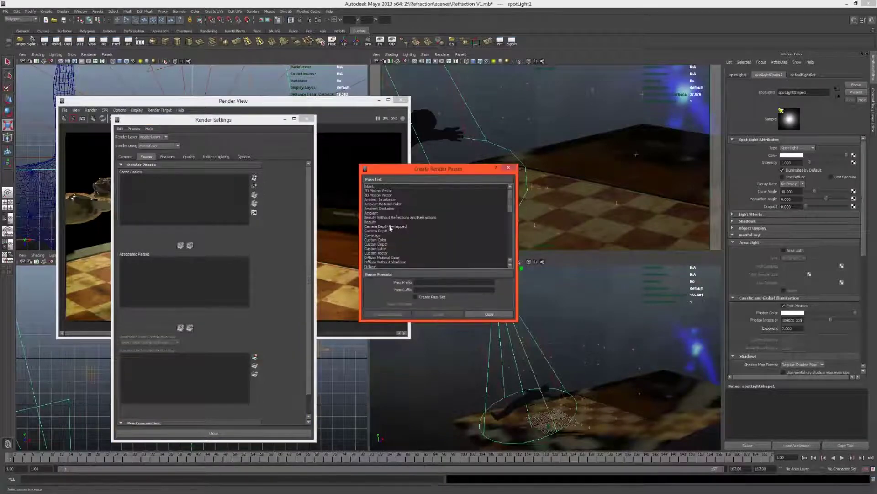
scroll(389, 238, "down", 5)
scroll(387, 259, "down", 6)
scroll(388, 259, "up", 5)
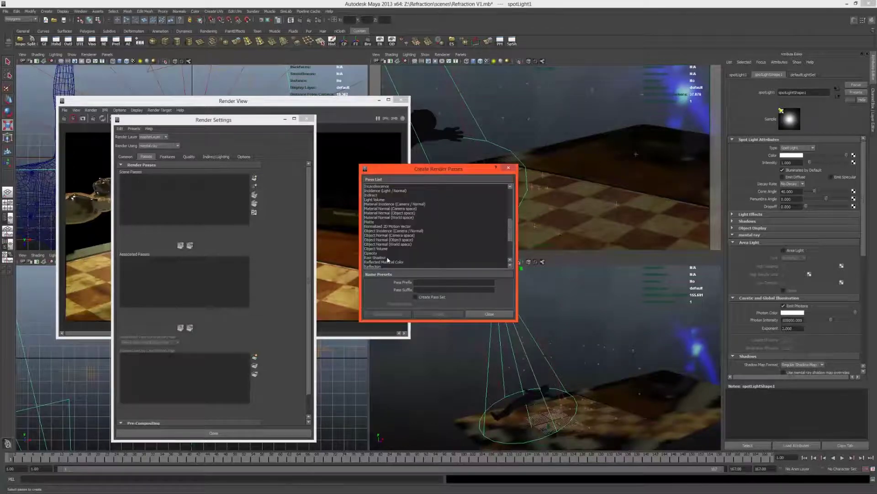
left_click(376, 195)
left_click(404, 314)
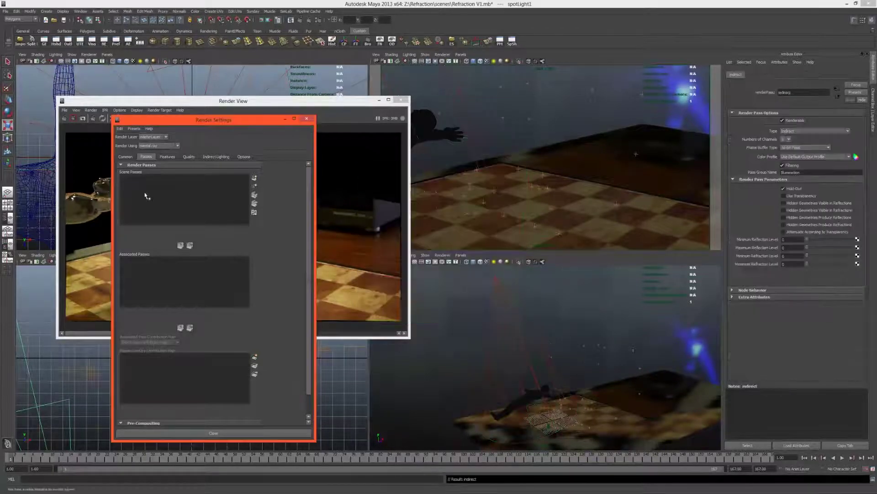
left_click(65, 118)
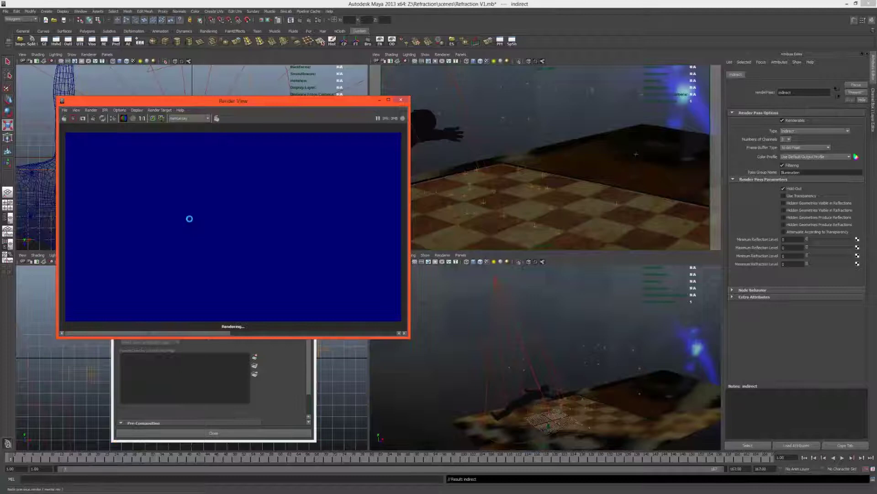
left_click(64, 110)
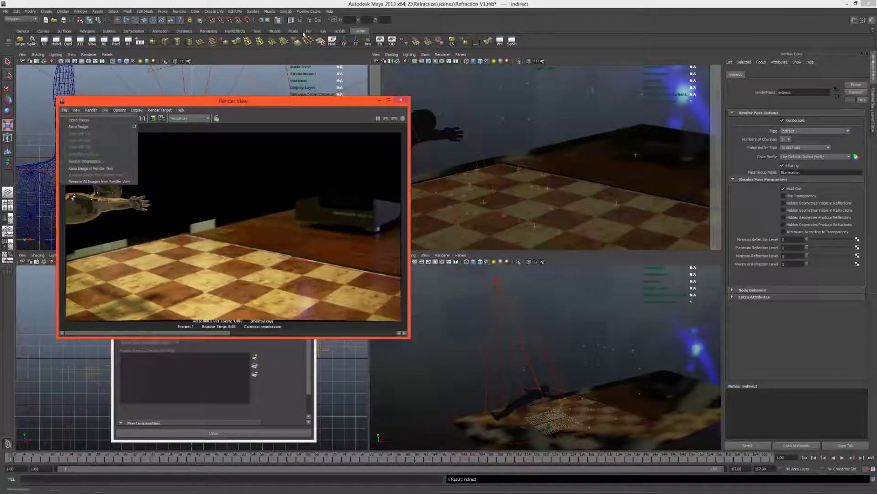
- Set the Common tab's image format to OpenEXR (exr)
left_click(137, 365)
left_click(125, 156)
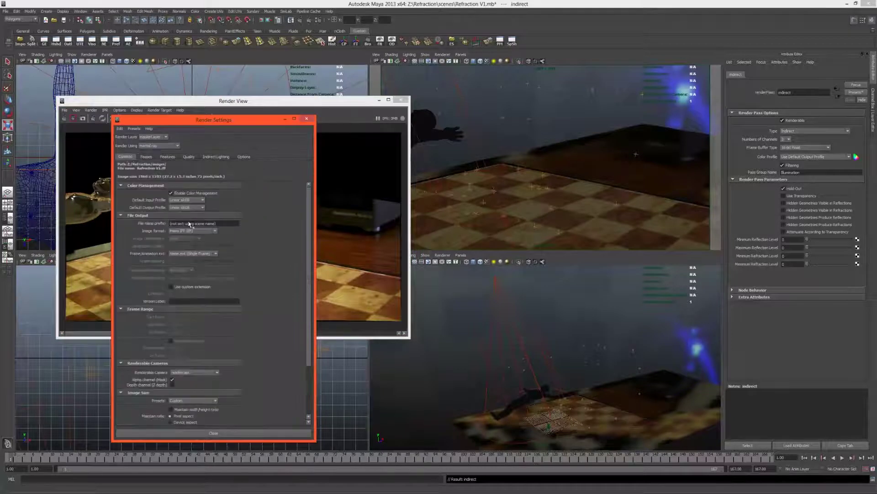
left_click(191, 231)
scroll(194, 259, "down", 3)
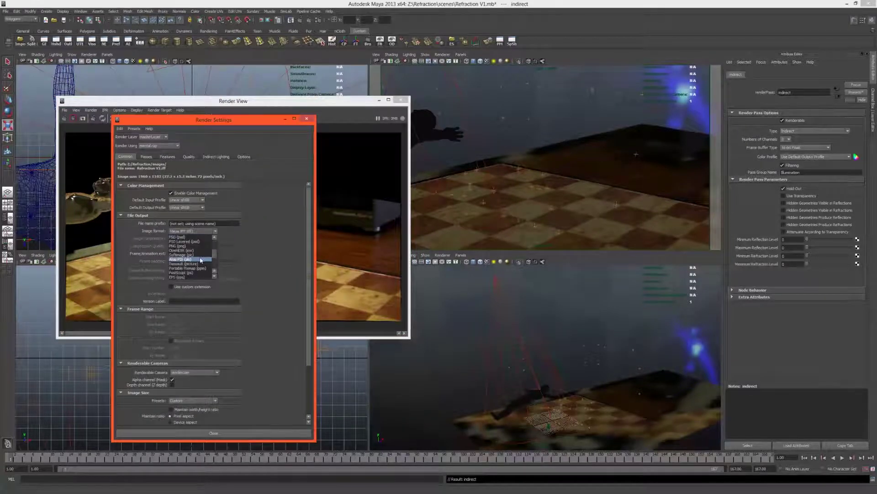
left_click(194, 258)
- Set the Quality tab's Framebuffer Data Type to RGBA (Float) 4x32 Bit
left_click(188, 156)
scroll(151, 411, "down", 8)
scroll(156, 391, "down", 3)
left_click(195, 364)
left_click(204, 407)
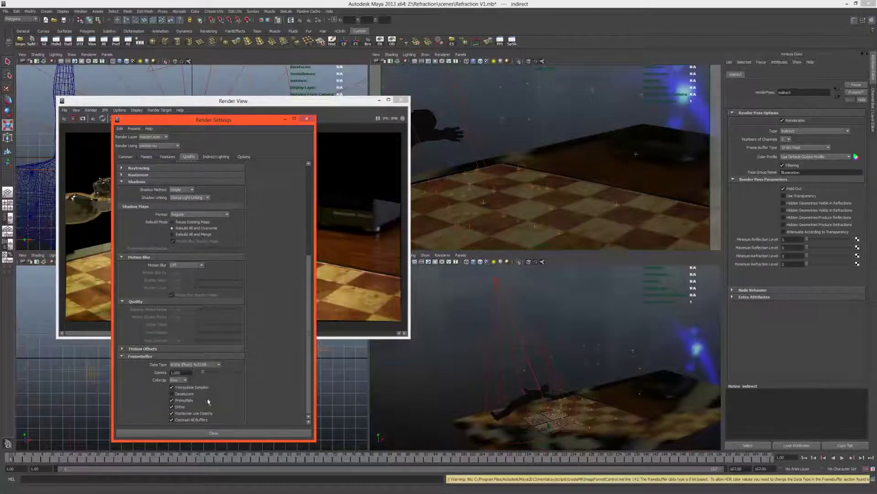
left_click(88, 141)
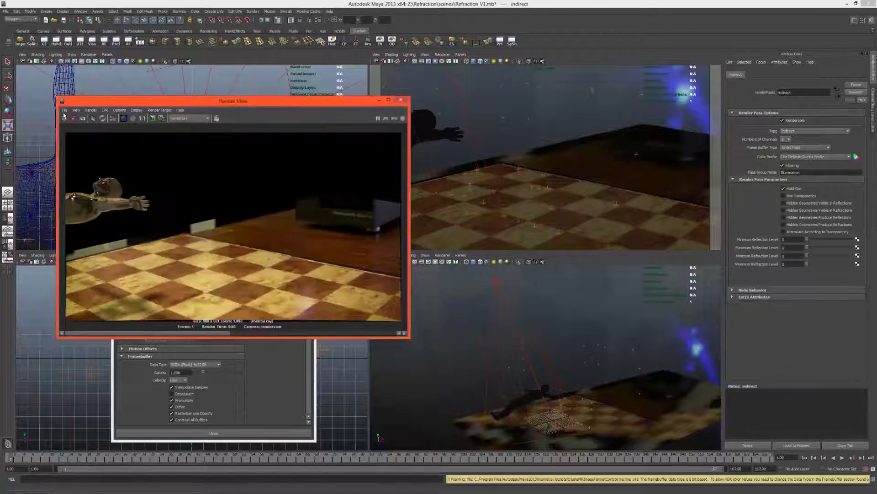
left_click(65, 110)
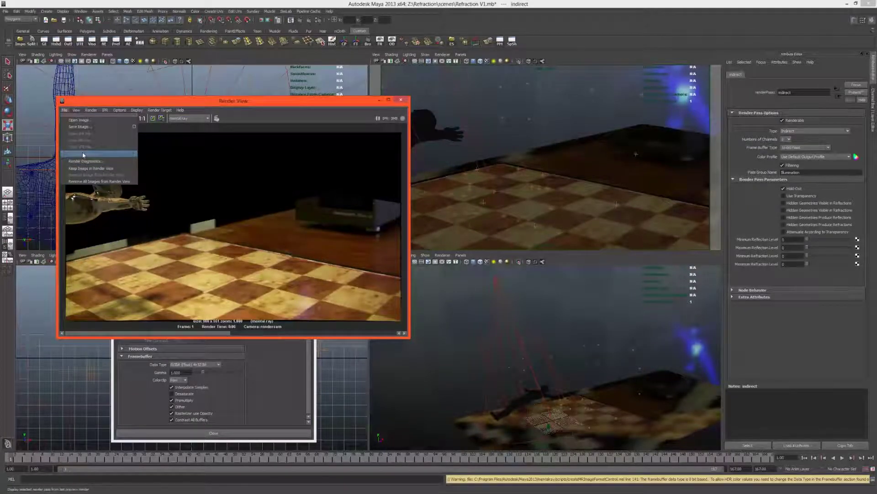
- Move the 'indirect' pass to Associated Passes and check its EXR image in imf_disp
left_click(84, 155)
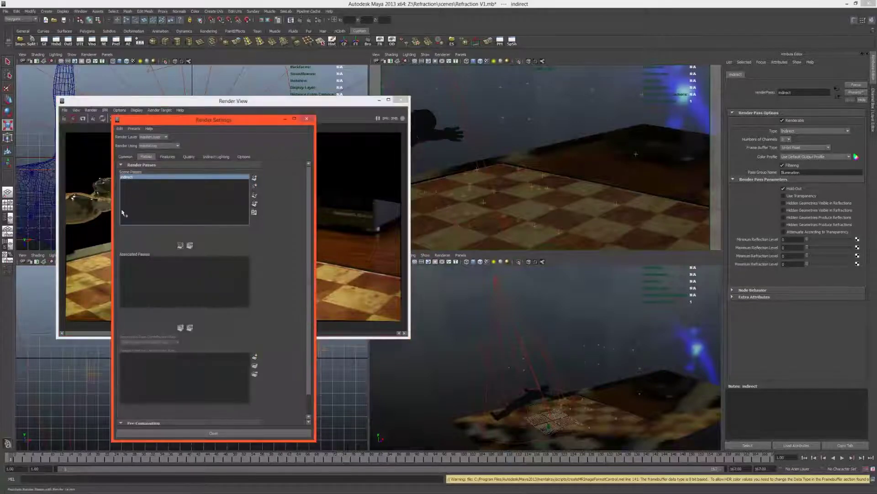
left_click(96, 175)
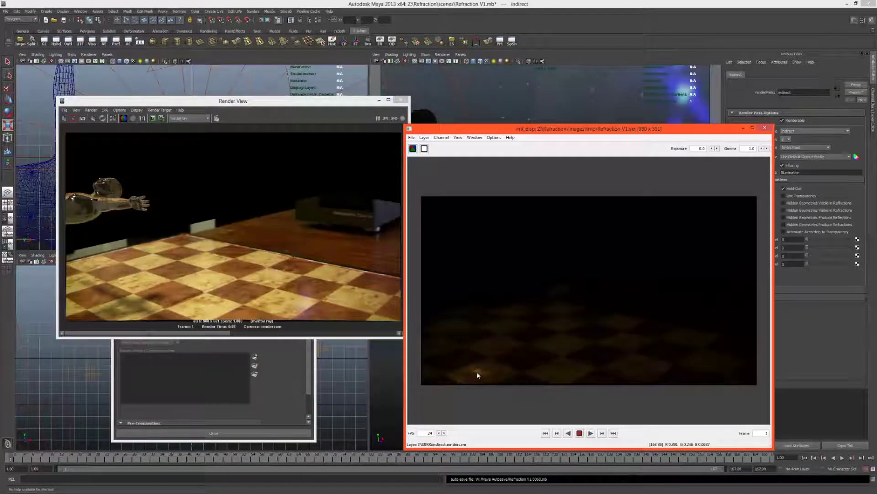
left_click(741, 128)
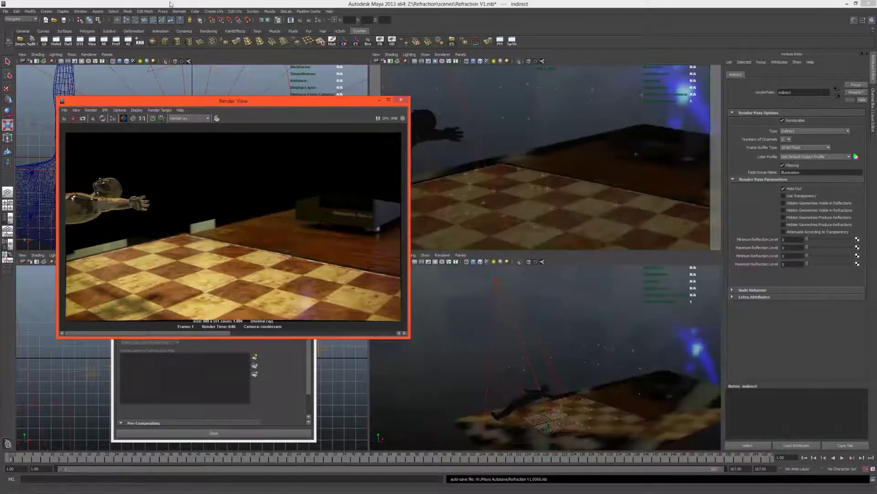
left_click(318, 19)
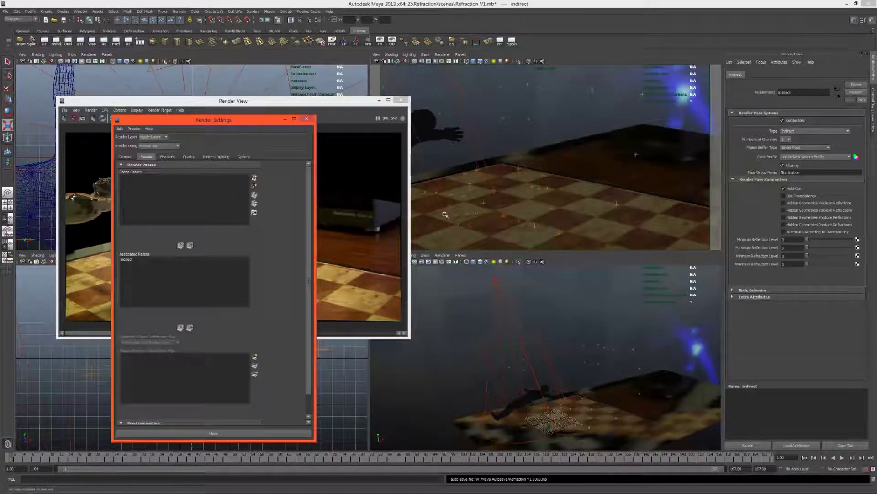
- Set spotLight1's Caustic Photons to 1000000 and show the Channel Box/Layer Editor
left_click(505, 296)
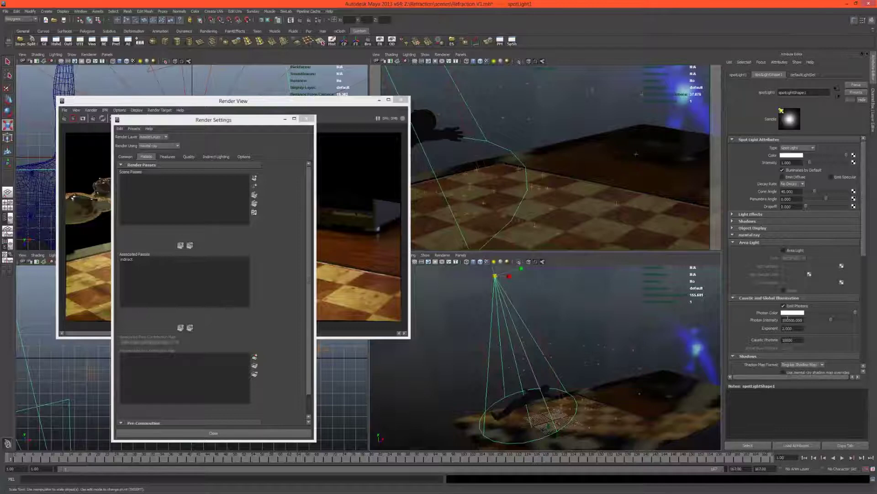
left_click(792, 340)
type("00")
key("Return")
key("BackSpace")
key("ctrl+a")
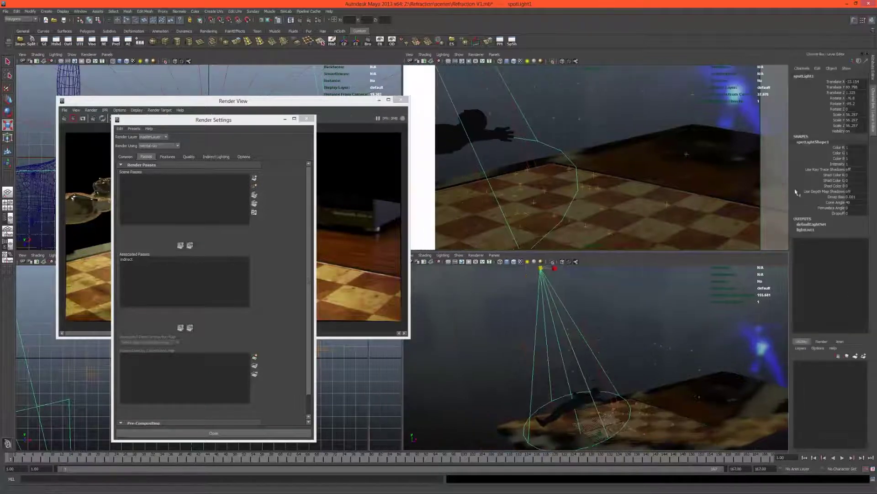
- Copy masterLayer into a new render layer named 'caustics'
left_click(821, 342)
right_click(831, 367)
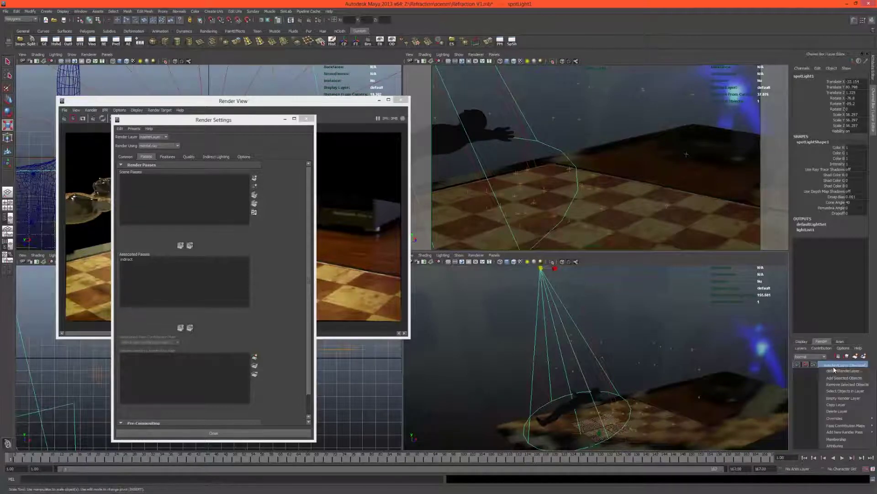
left_click(843, 405)
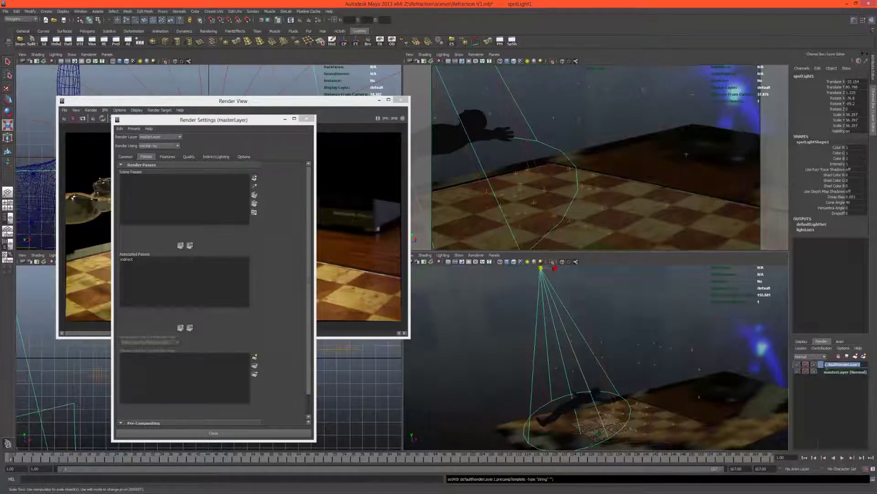
double_click(827, 364)
type("caustics")
key("Return")
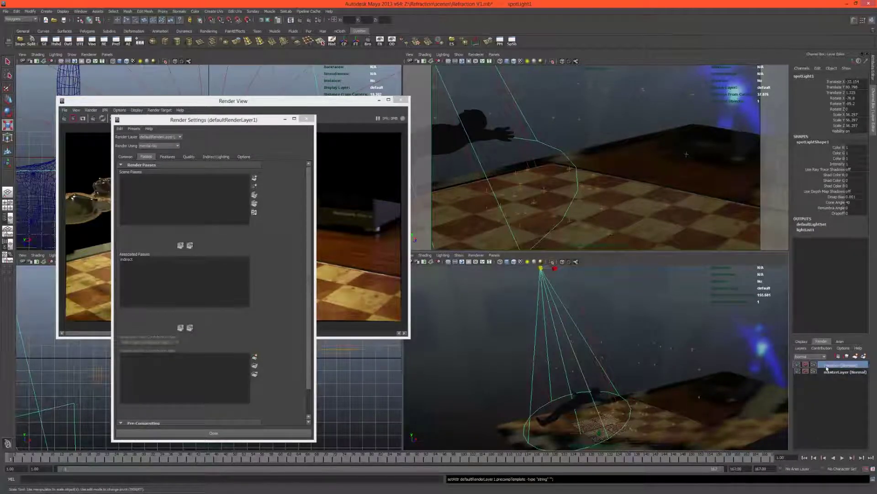
- Open the Hypershade from the Hshd shelf button
left_click(657, 415)
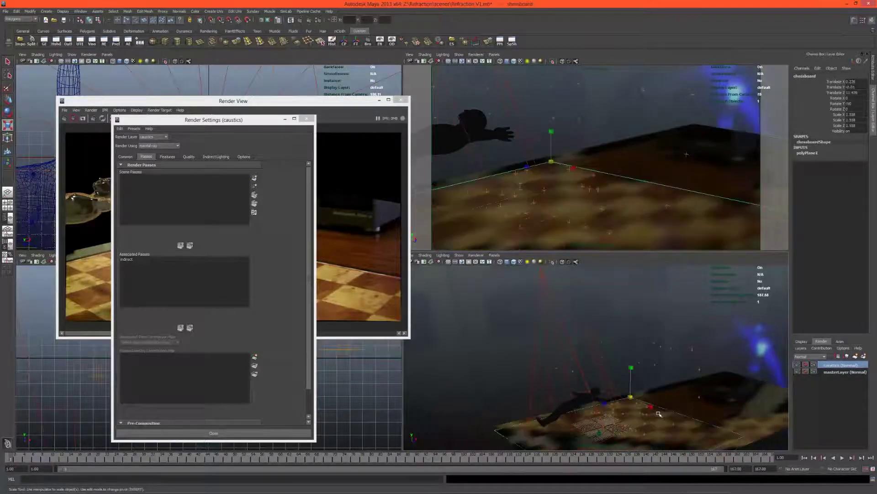
left_click(658, 414)
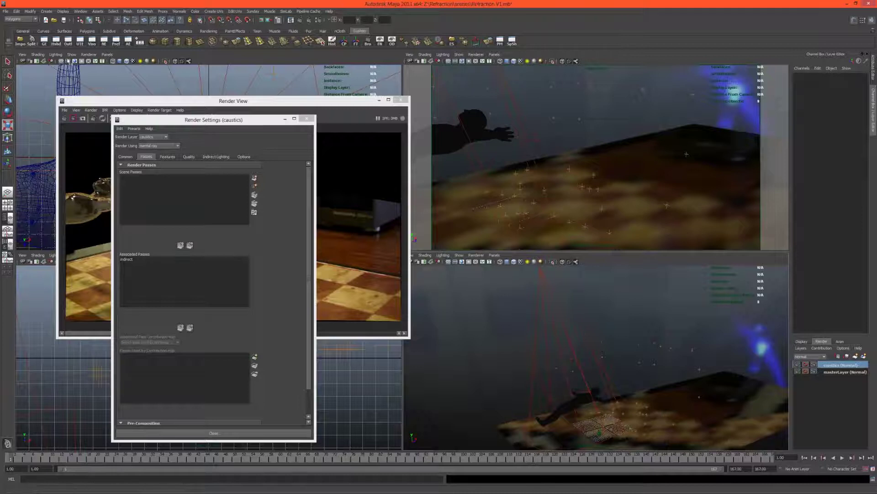
left_click(56, 43)
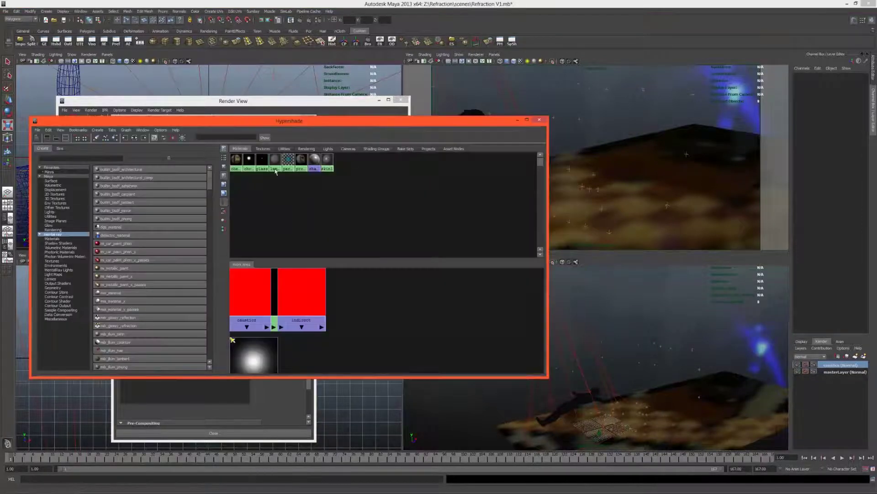
- Assign lambert1 to the shadowcatcher floor and set its Diffuse to 1.000
middle_click_drag(273, 164, 670, 403)
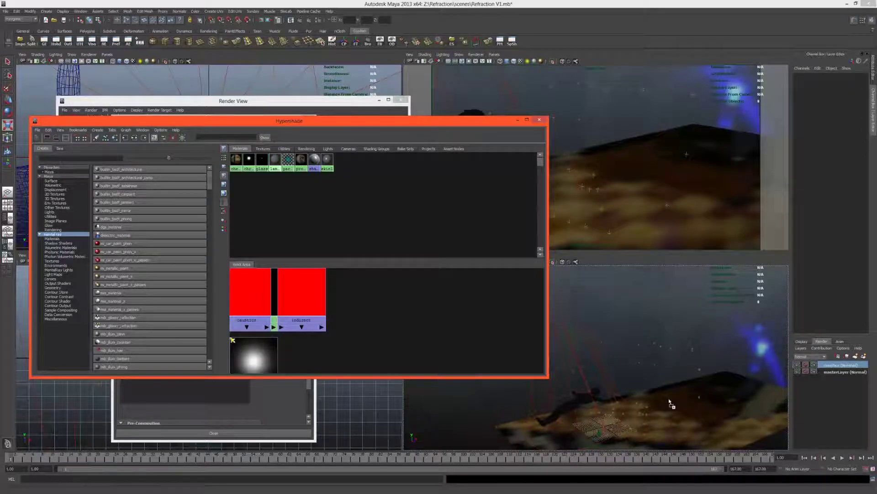
middle_click_drag(670, 403, 671, 404)
left_click(275, 160)
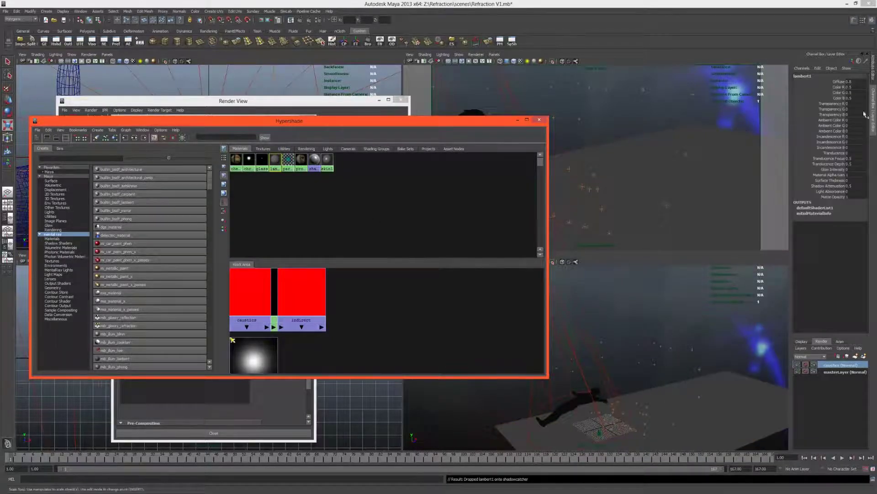
left_click(871, 82)
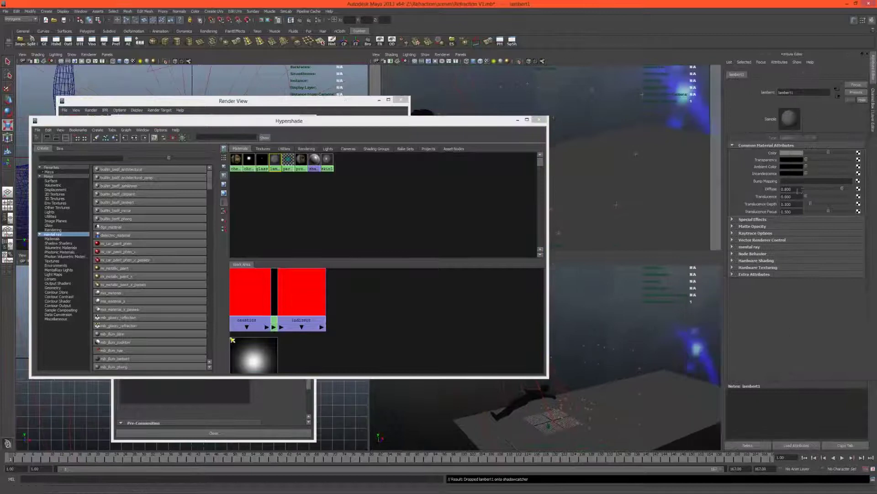
type("1")
key("Return")
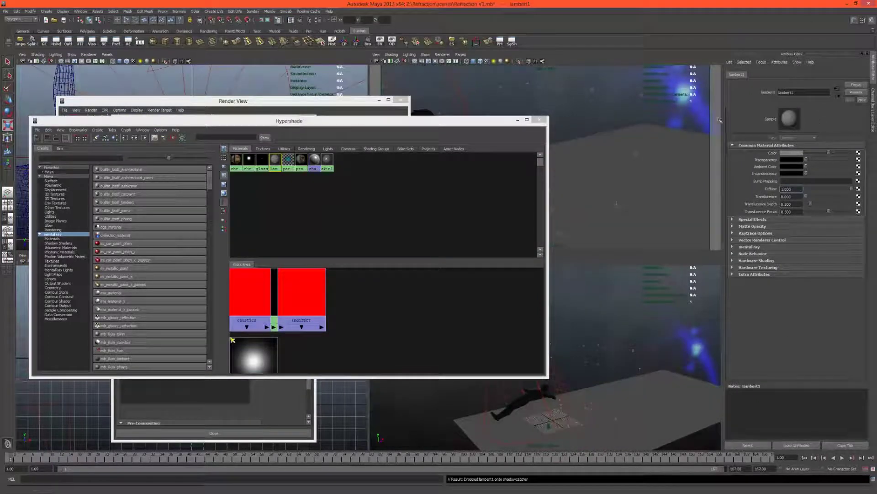
left_click(537, 389)
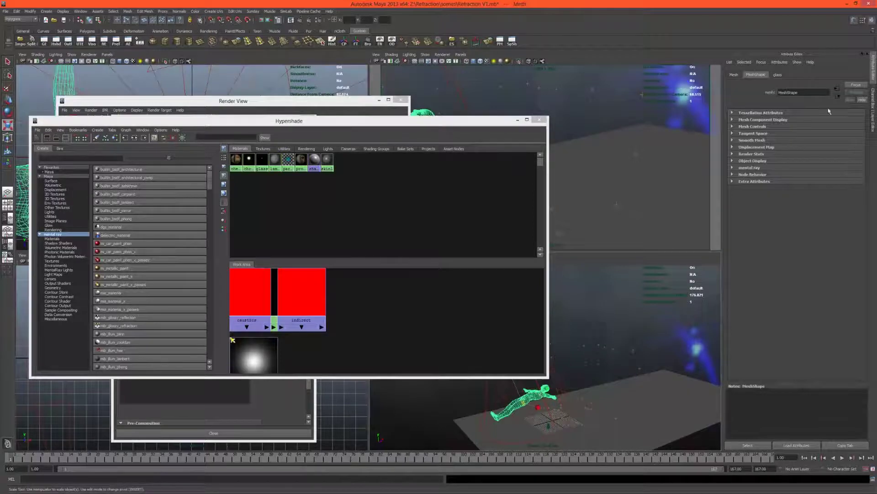
- Add caustics-layer overrides turning off the figure's Primary Visibility and Casts Shadows
left_click(766, 154)
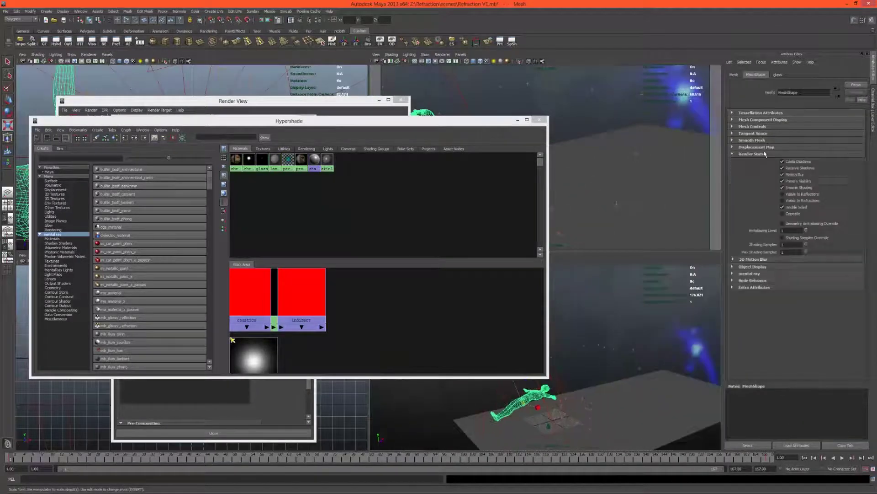
left_click(799, 182)
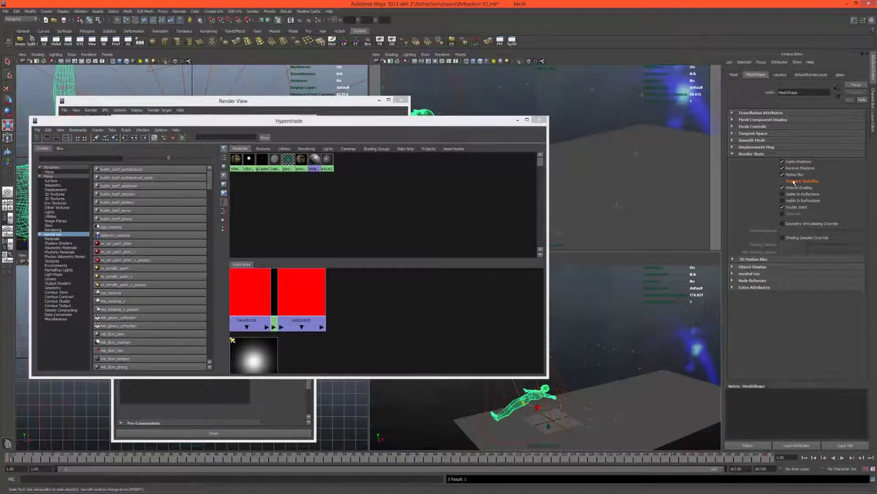
left_click(796, 161)
left_click(532, 81)
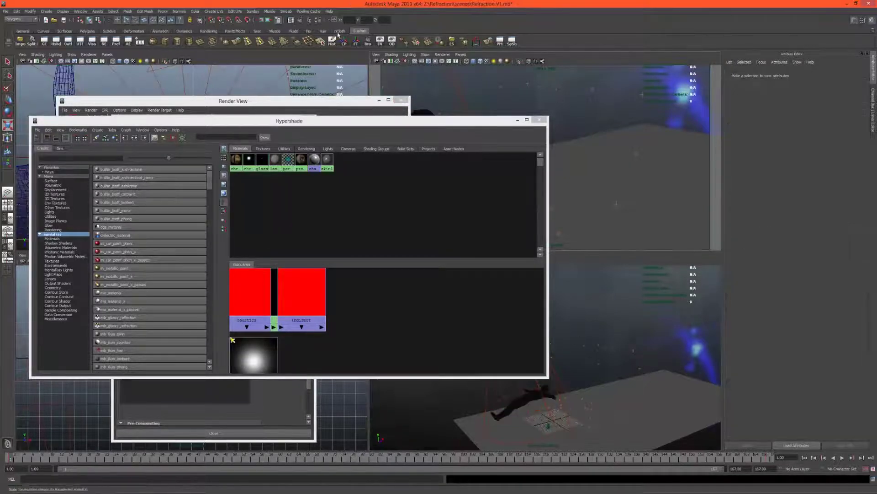
- Render the caustics layer and inspect its EXR indirect pass in imf_disp, then return to the Hypershade
left_click(301, 20)
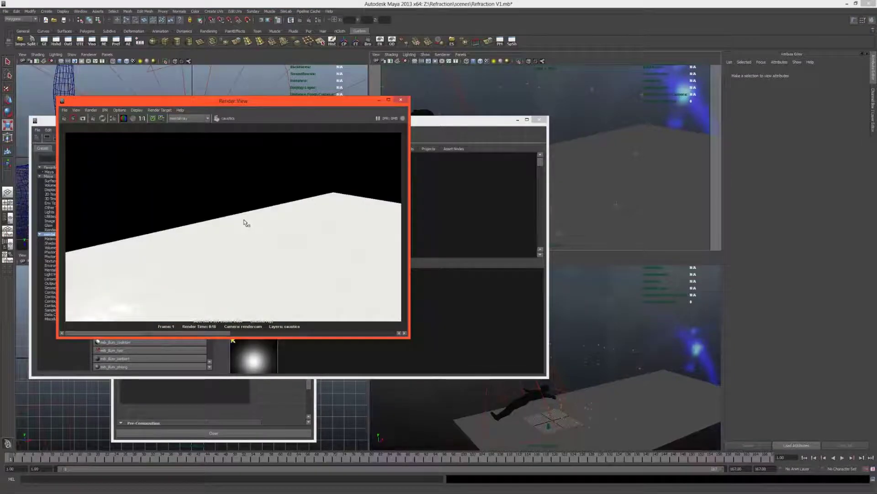
left_click(64, 110)
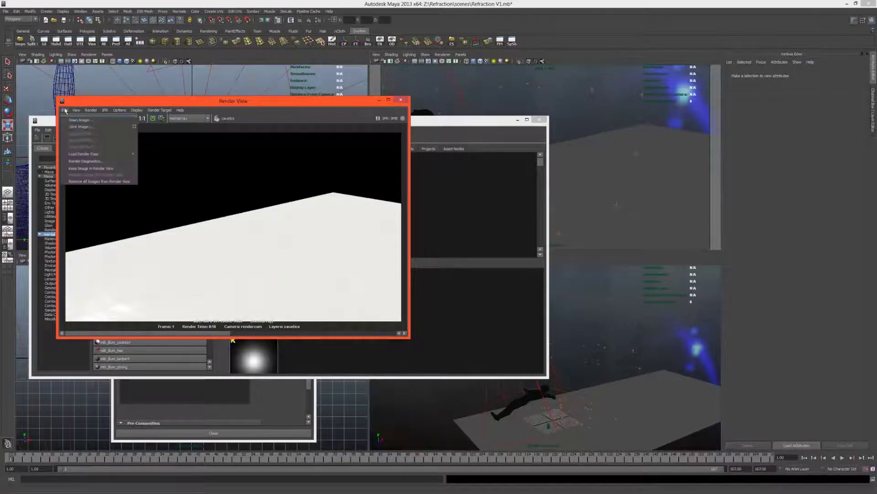
left_click(84, 161)
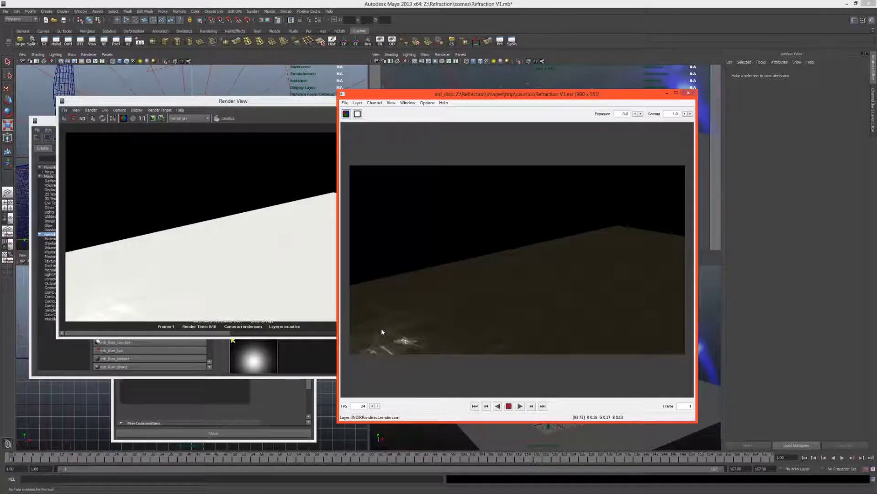
left_click(56, 40)
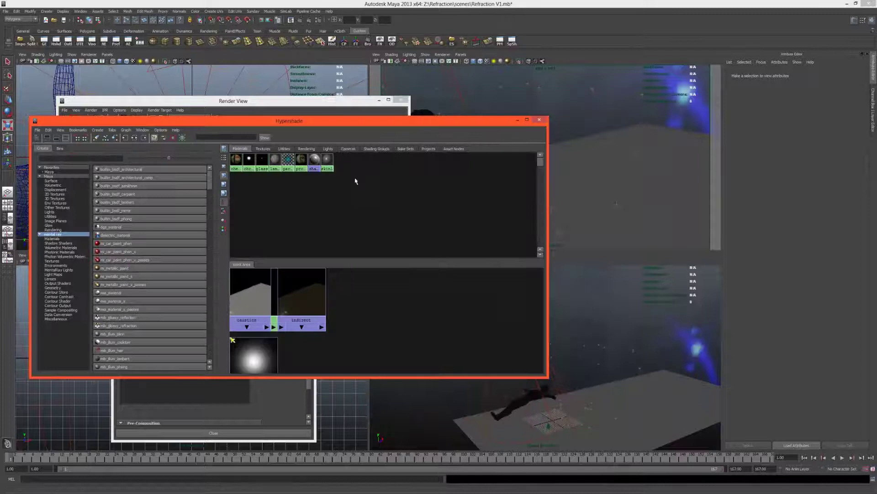
- Check spotLight1's Caustic Photons setting, deselect it, and restore the Channel Box/Layer Editor
left_click(507, 383)
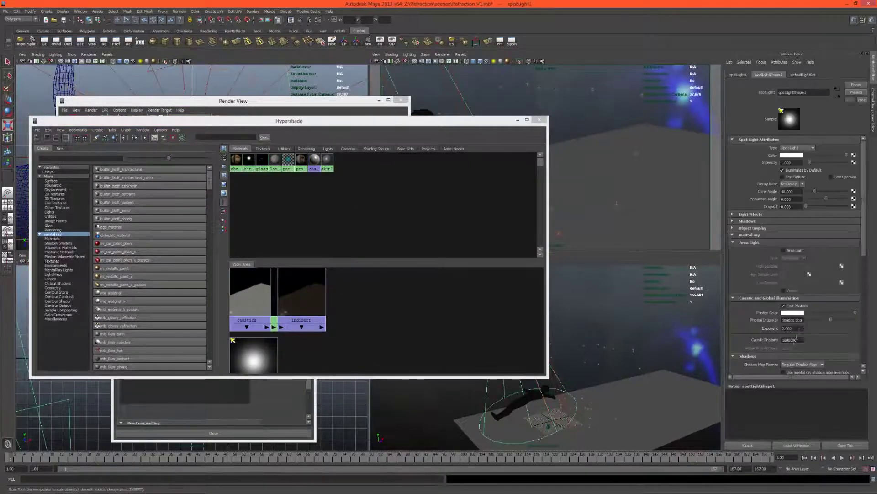
left_click(794, 340)
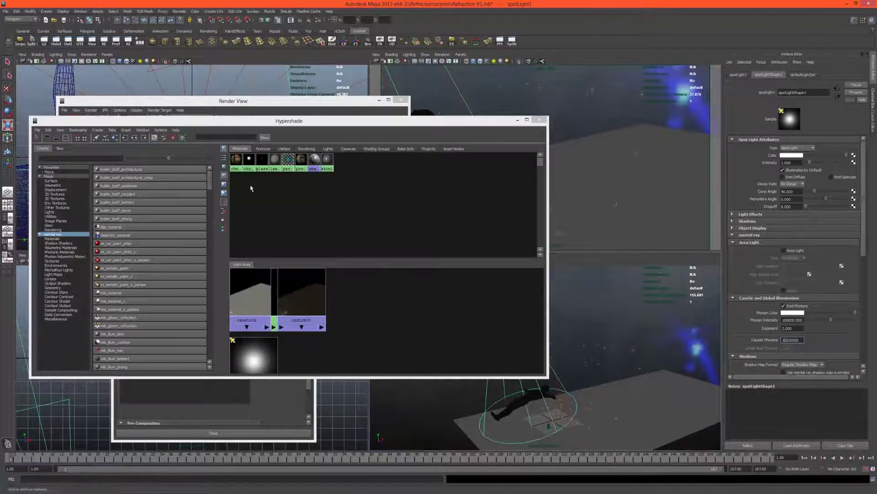
left_click(282, 216)
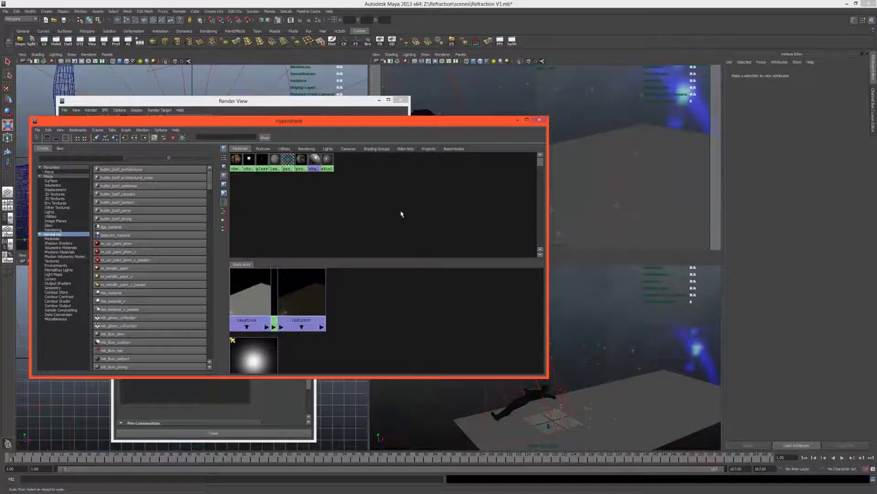
left_click(874, 117)
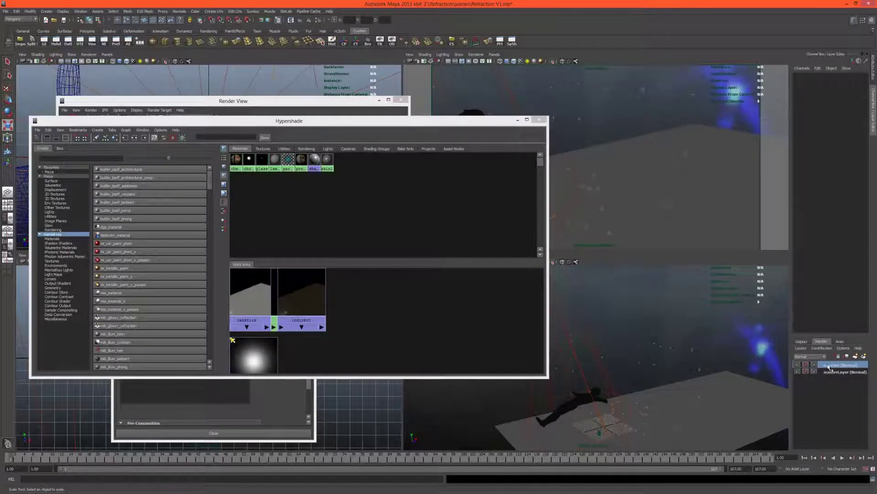
- Move the Hypershade out of the way of the render and minimize it
left_click(587, 398)
left_click_drag(475, 121, 478, 192)
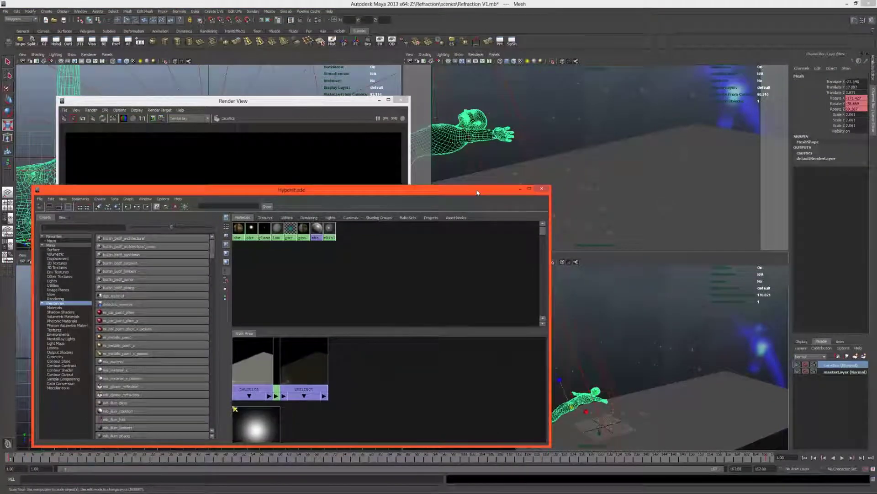
left_click(581, 119)
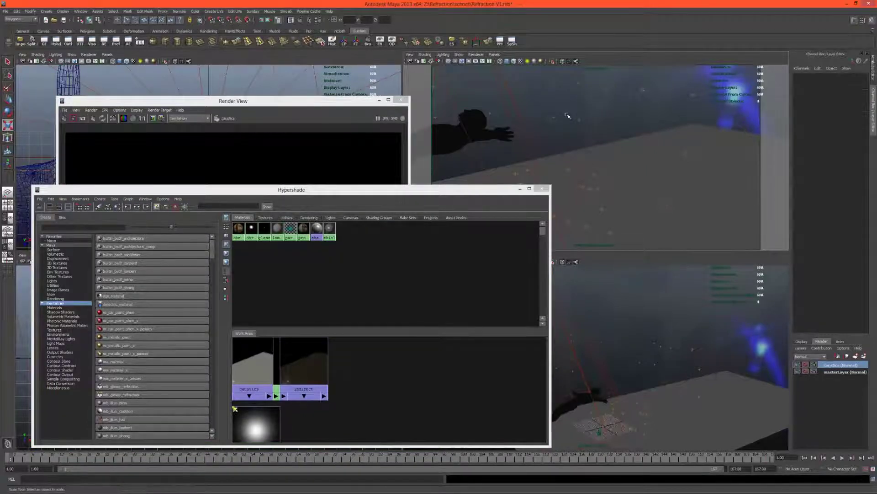
left_click(520, 189)
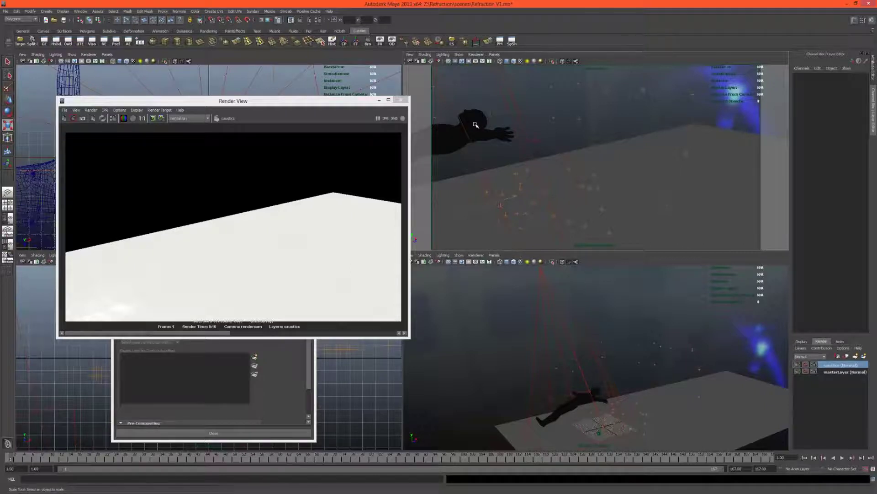
- Copy the masterLayer render layer and rename the copy 'main'
left_click(829, 373)
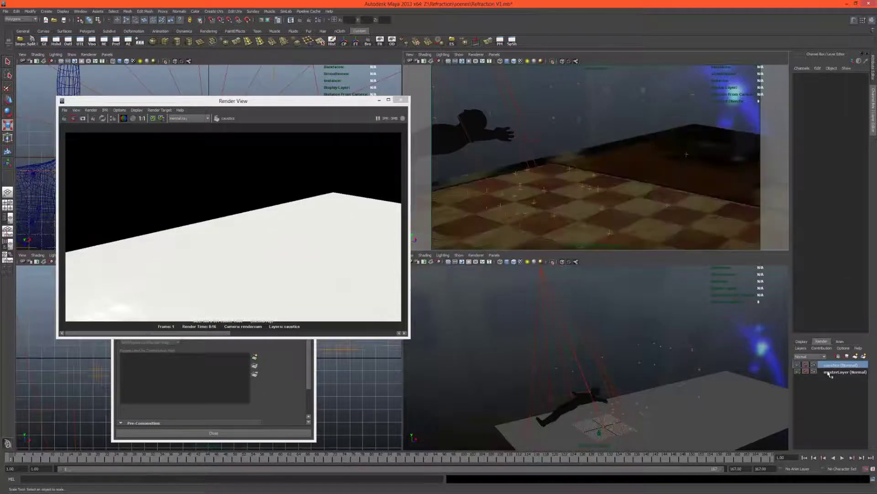
right_click(829, 373)
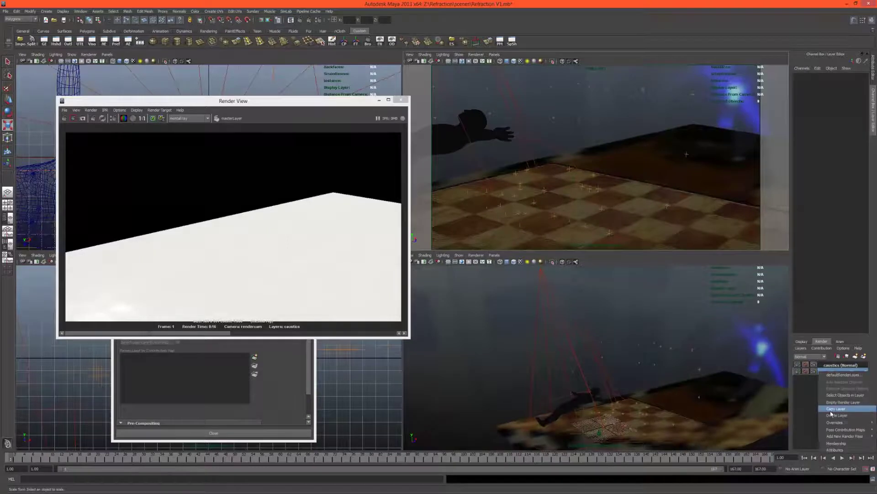
left_click(831, 409)
double_click(827, 364)
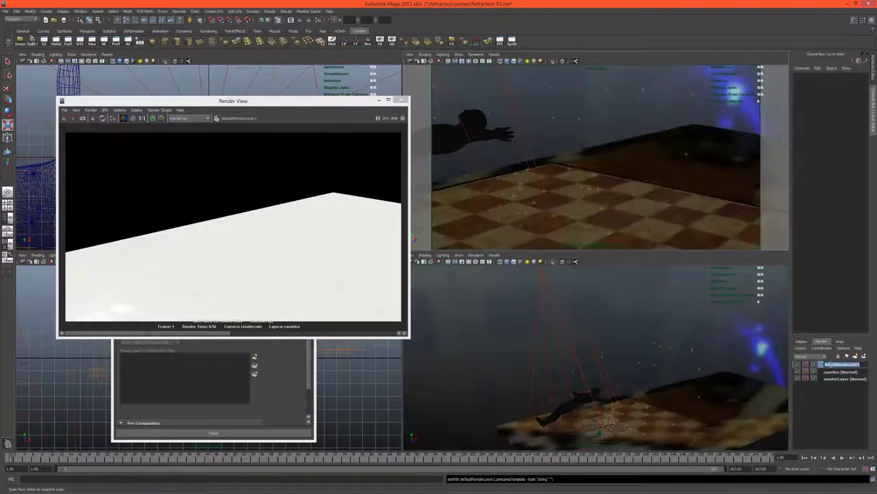
type("main")
key("Return")
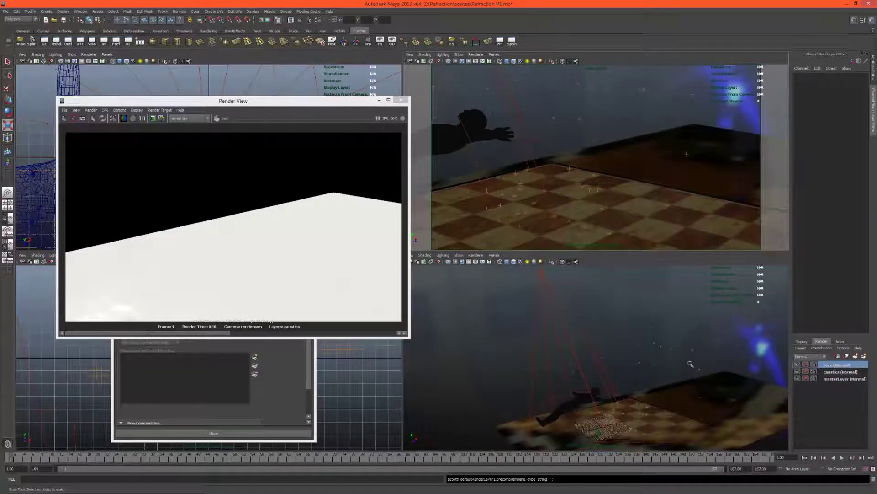
- Turn off Primary Visibility for the shadowcatcher and chessboard planes
left_click(678, 401)
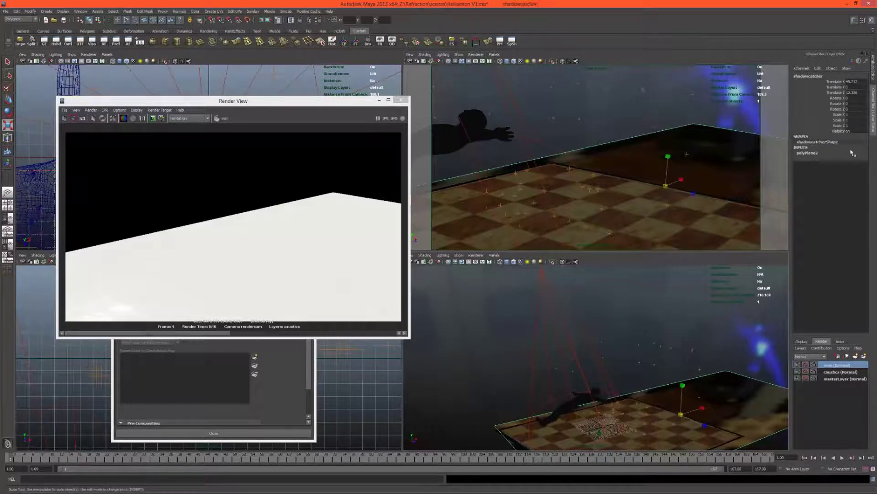
left_click(874, 77)
left_click(782, 181)
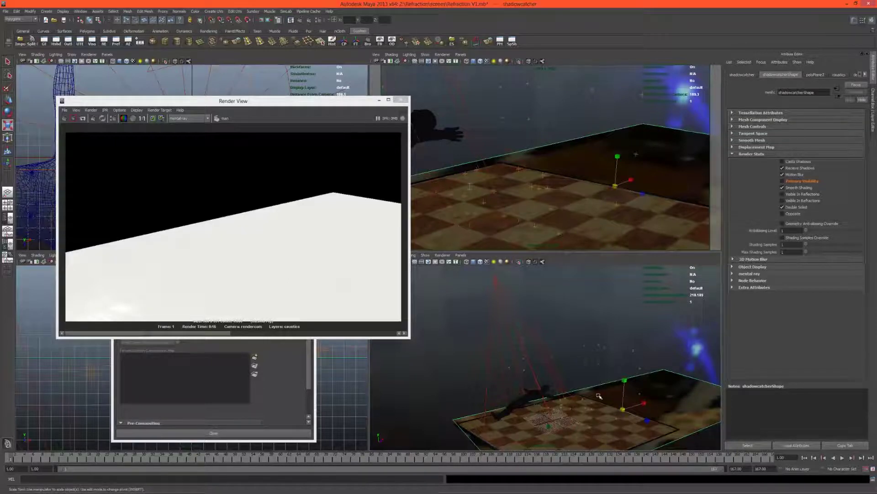
left_click(606, 414)
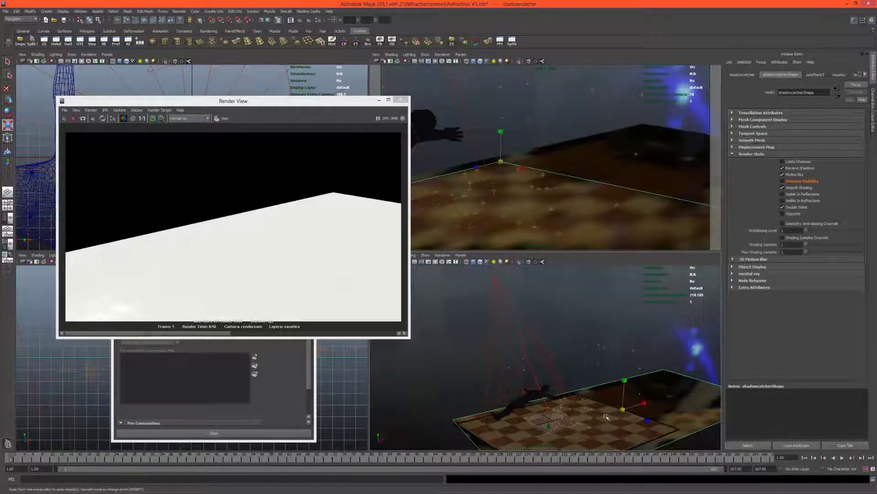
left_click(783, 181)
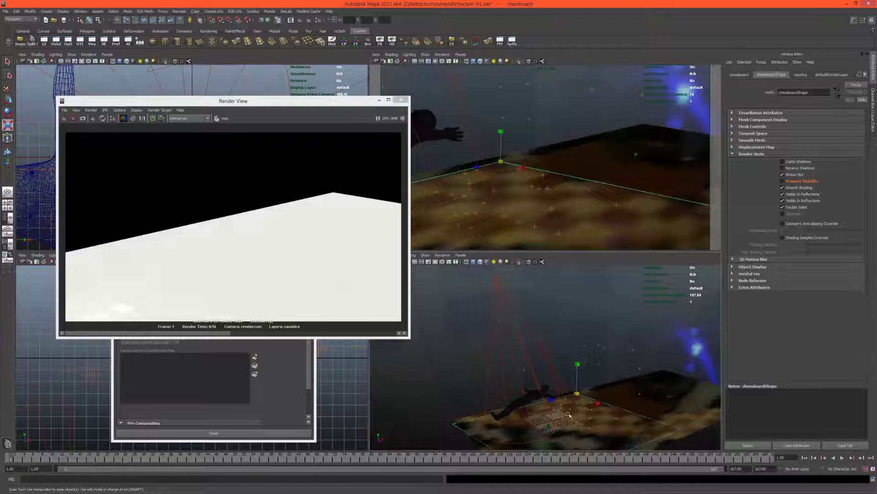
left_click(591, 308)
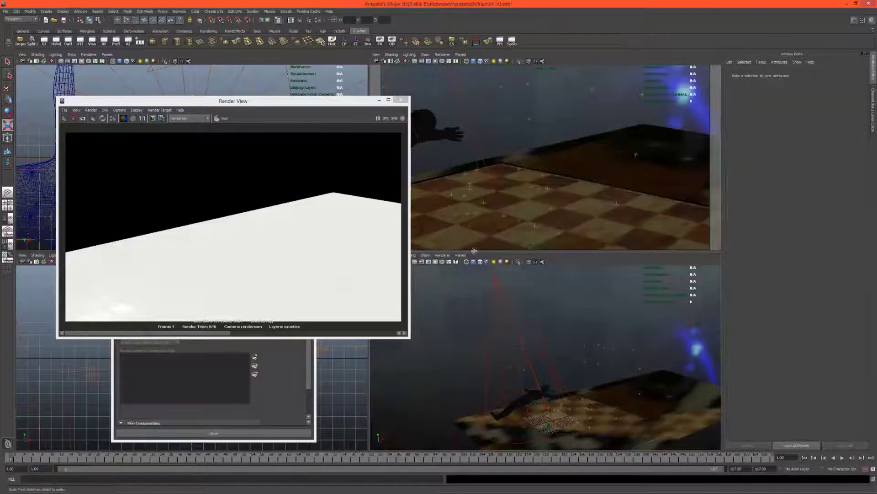
- Check the render camera's image plane, then play the animation to about frame 48
left_click(380, 62)
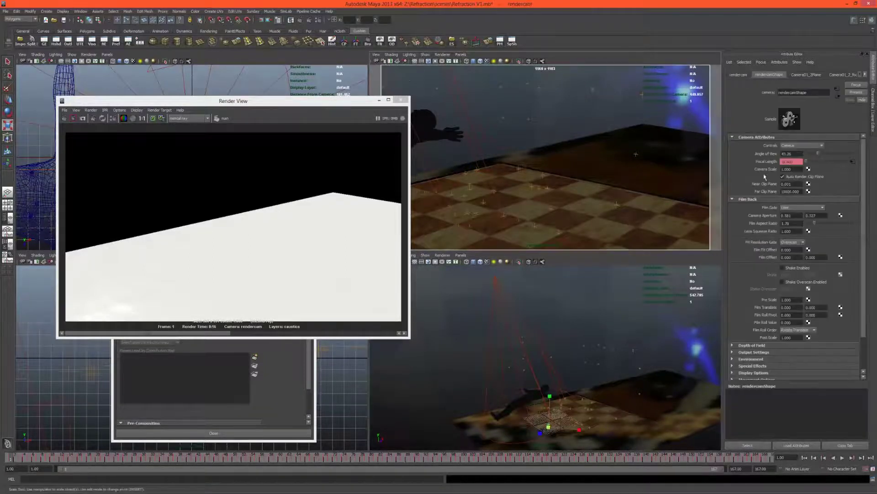
left_click(805, 75)
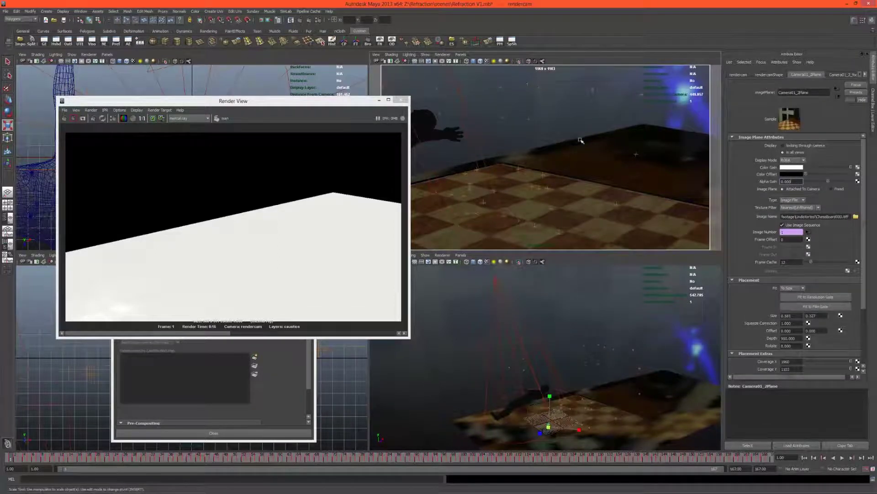
left_click(539, 115)
key("alt+v")
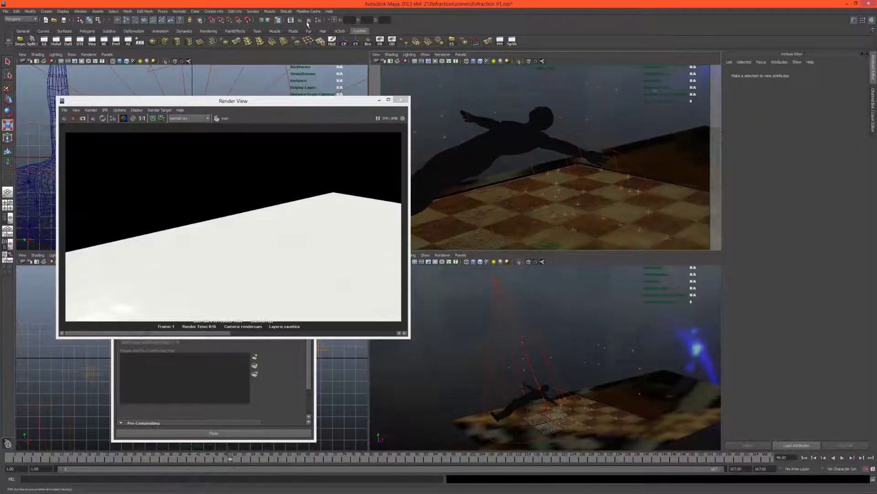
- Stop playback, render frame 48 of the man layer, and open the mental ray Render Settings
left_click(300, 20)
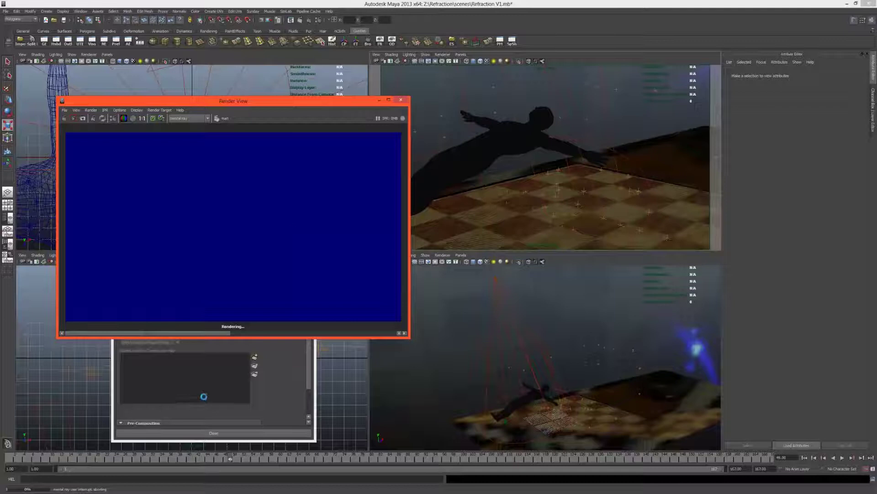
left_click(352, 286)
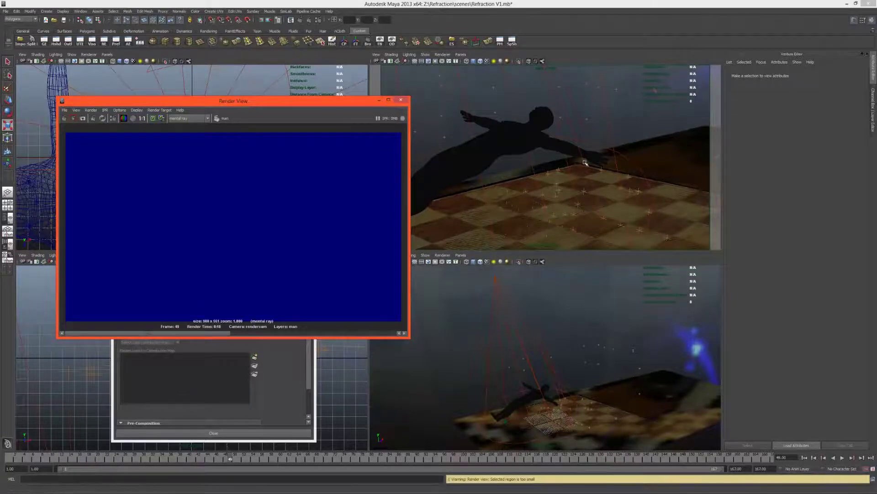
left_click(494, 284)
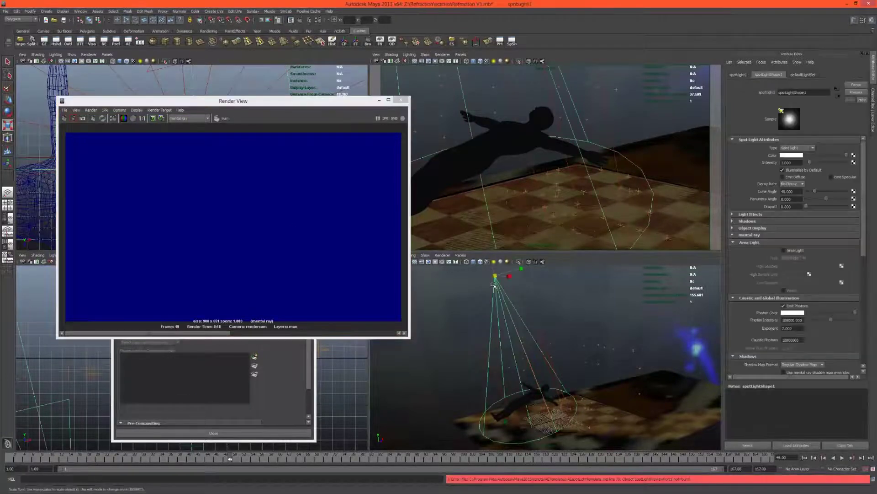
left_click(490, 277)
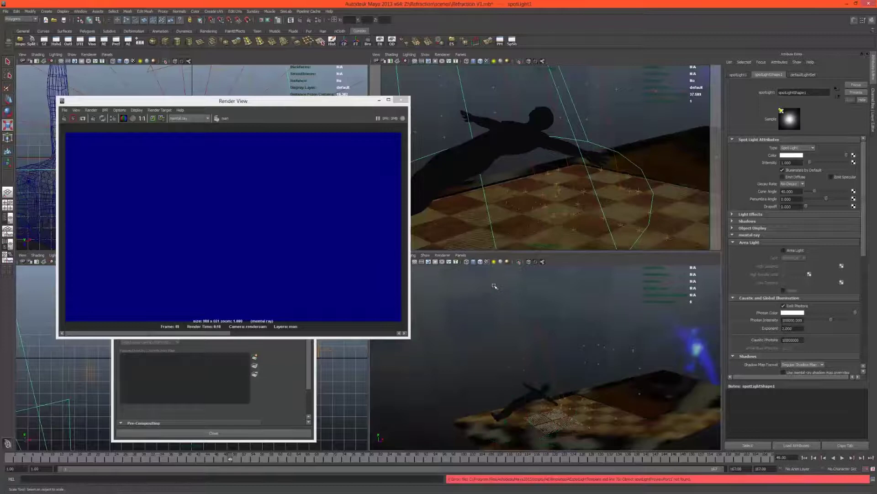
left_click(357, 45)
- Uncheck Caustics under Indirect Lighting for the man layer and re-render the frame
left_click(215, 156)
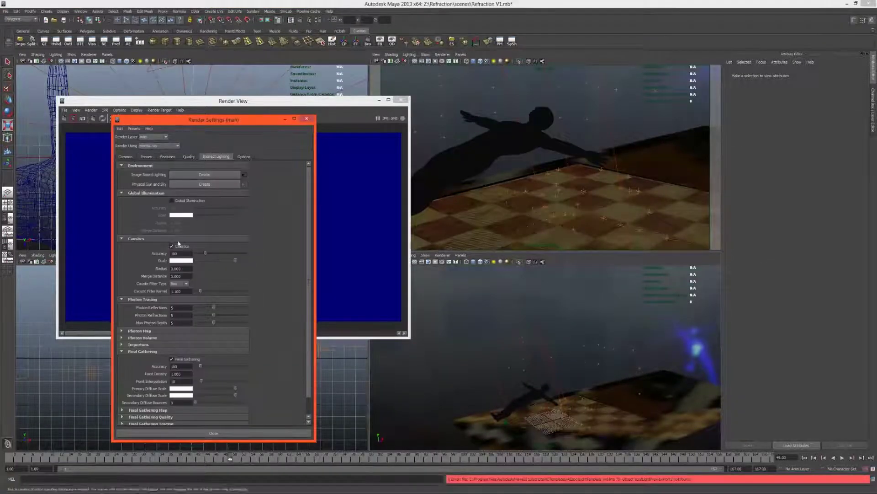
left_click(171, 246)
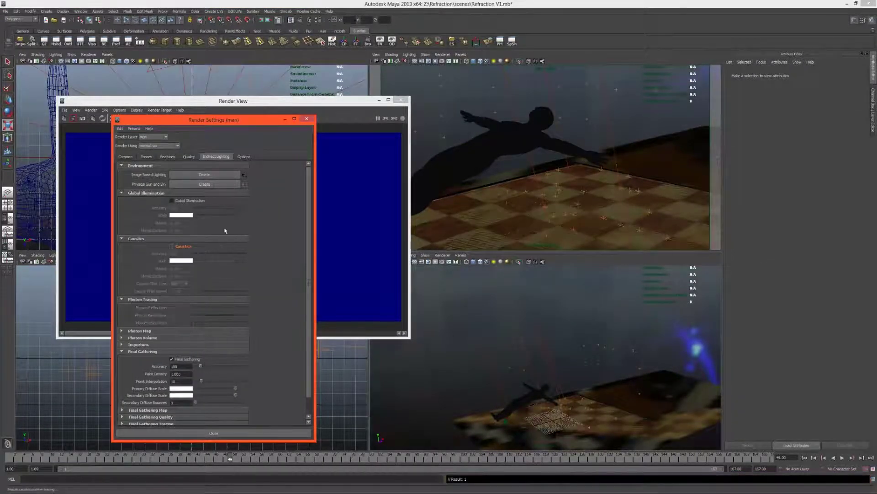
left_click(512, 316)
left_click(291, 20)
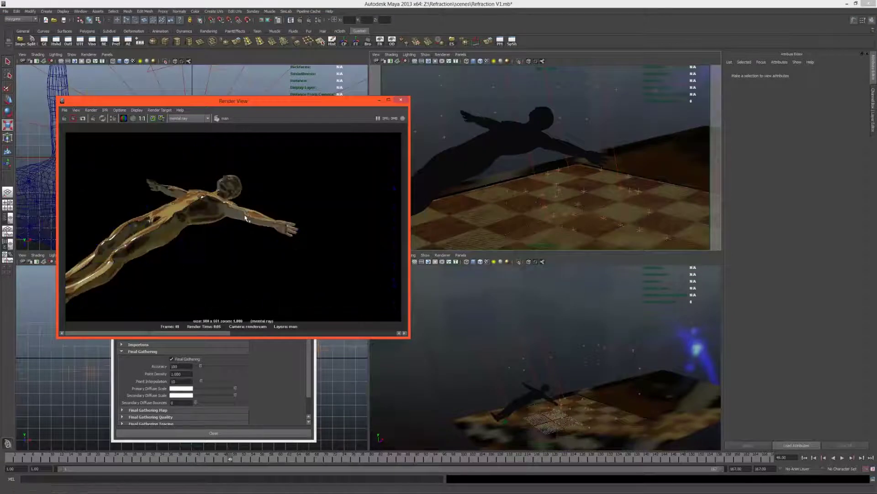
- Check the render's alpha channel, return to RGB, and show the render layer list
left_click(132, 119)
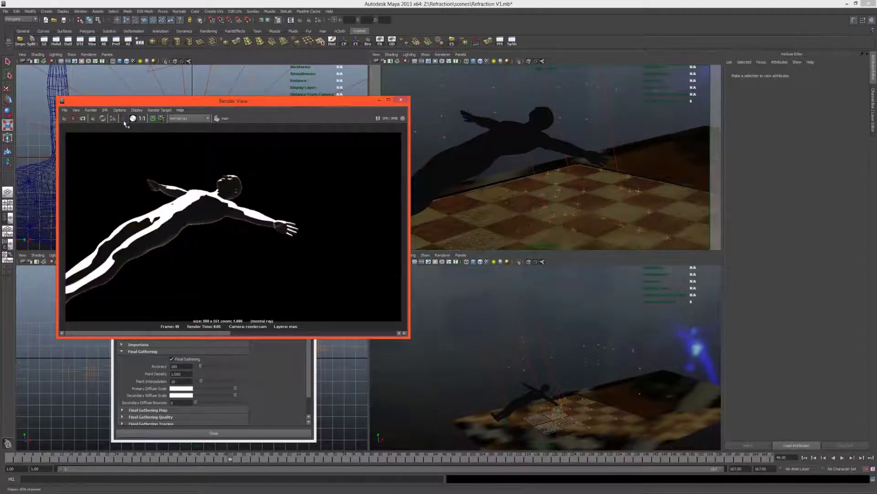
left_click(124, 118)
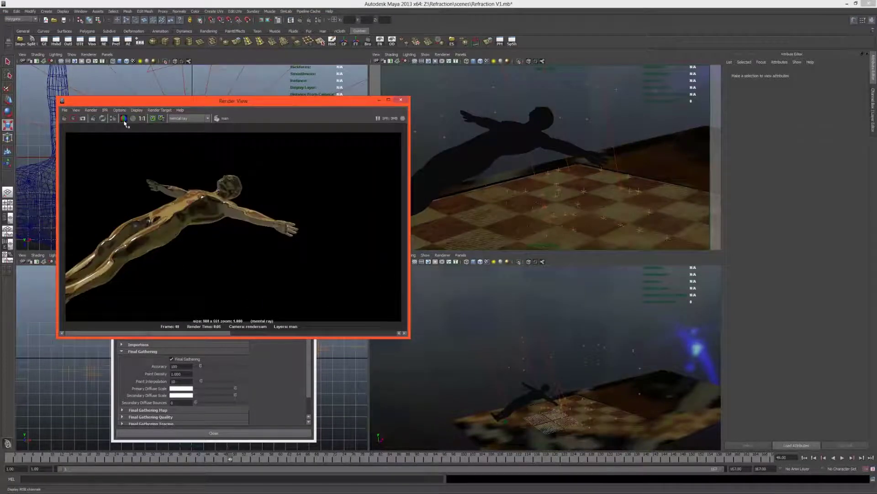
left_click(873, 125)
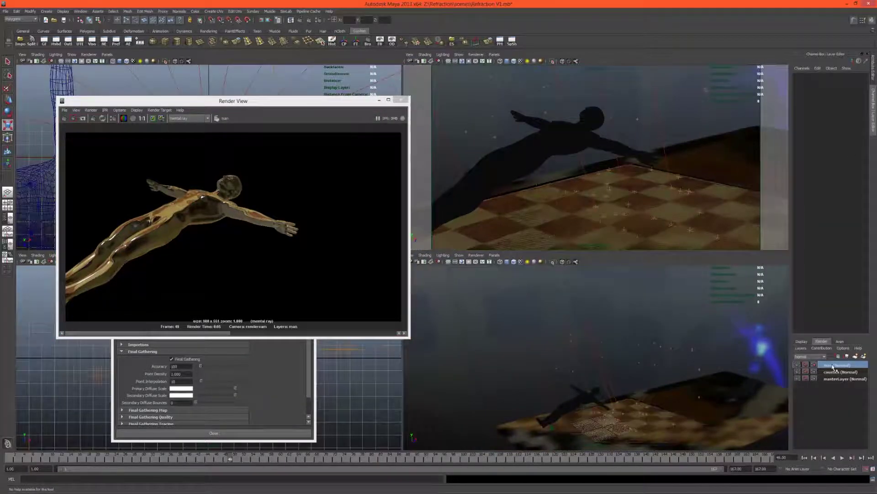
- Inspect the man render's alpha channel, then switch back to full colour
right_click(833, 367)
left_click(814, 391)
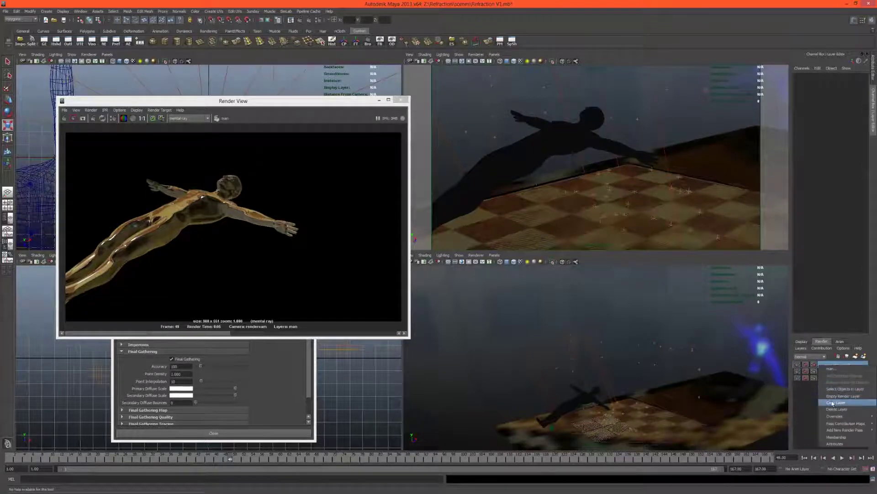
left_click(129, 124)
left_click(133, 119)
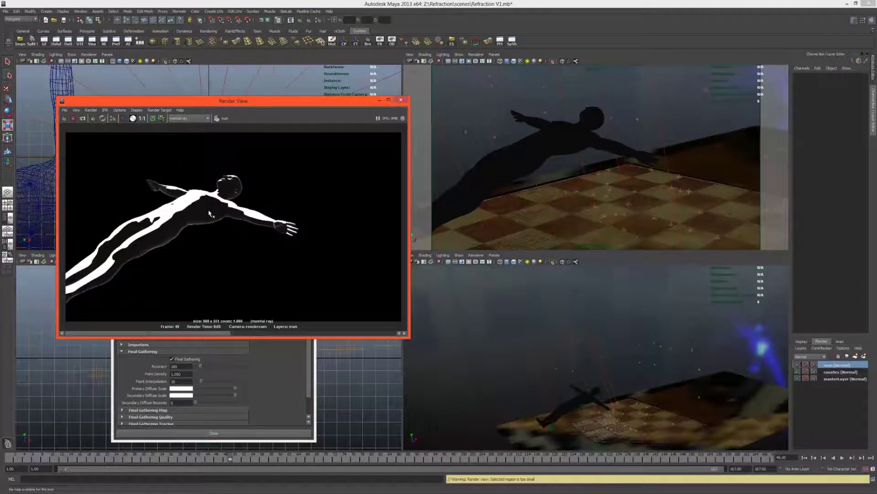
left_click(124, 118)
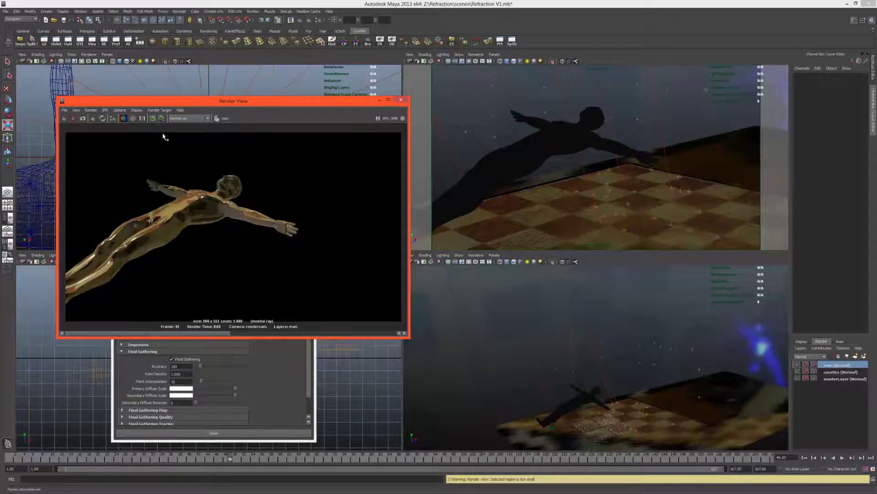
- Rename the copied man layer to 'matte' and make it the current layer
left_click(838, 367)
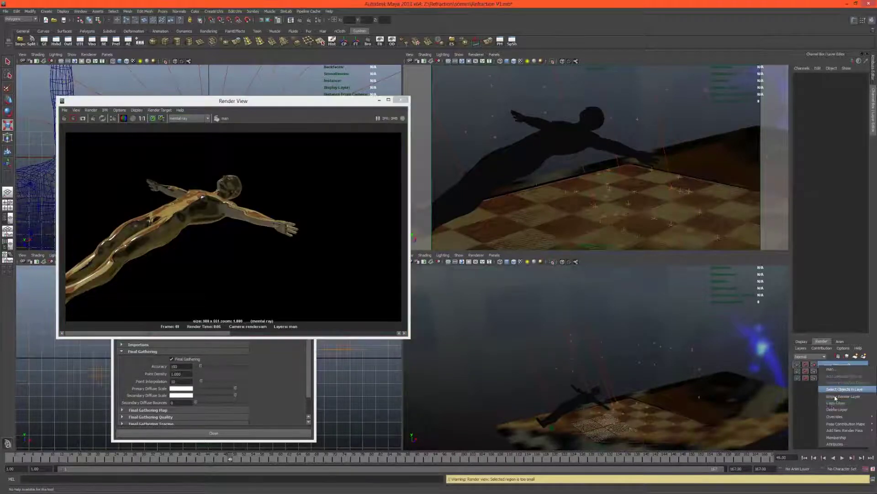
double_click(830, 364)
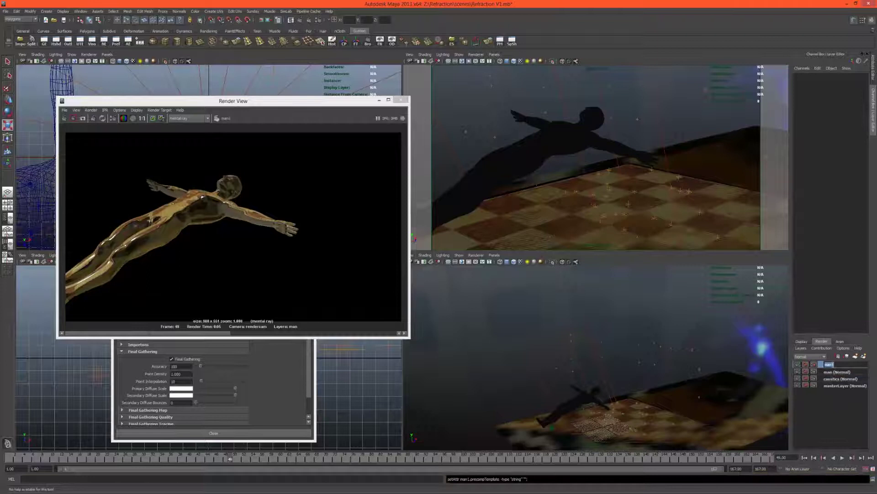
key("Return")
left_click(833, 365)
- Create a white surface shader in the Hypershade and apply it to the figure
left_click(56, 42)
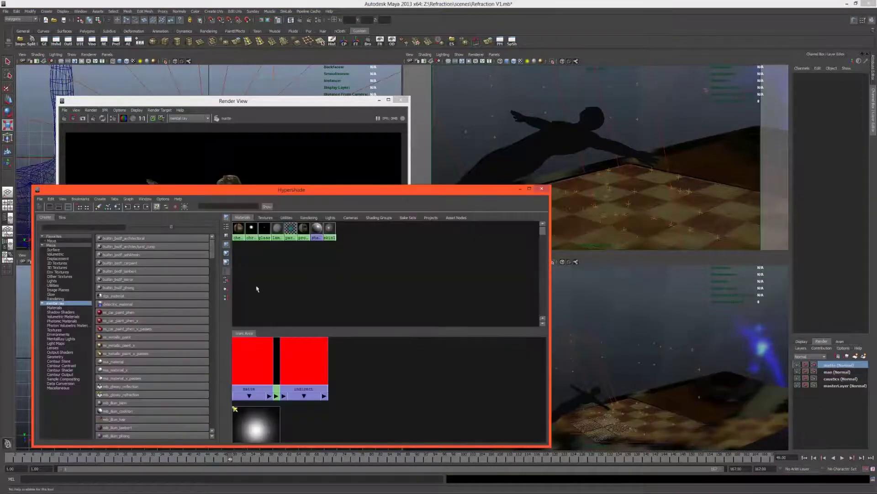
left_click(52, 241)
left_click(58, 246)
left_click(113, 320)
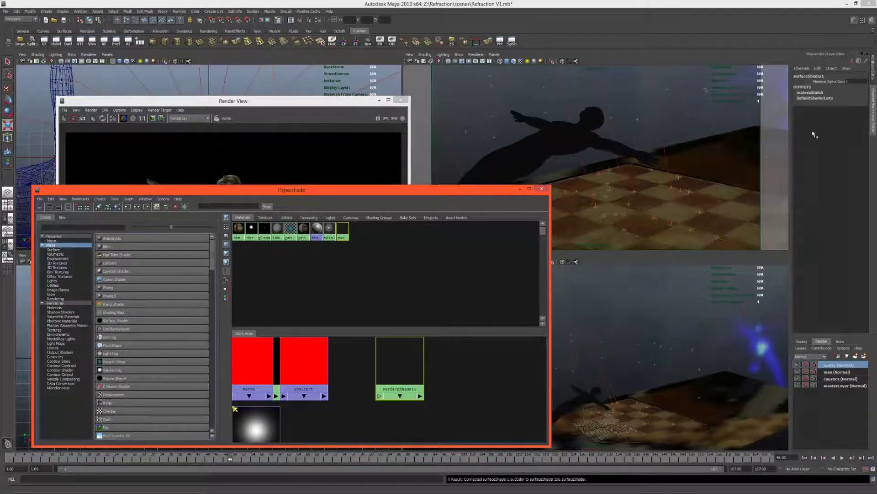
left_click(853, 19)
left_click(794, 153)
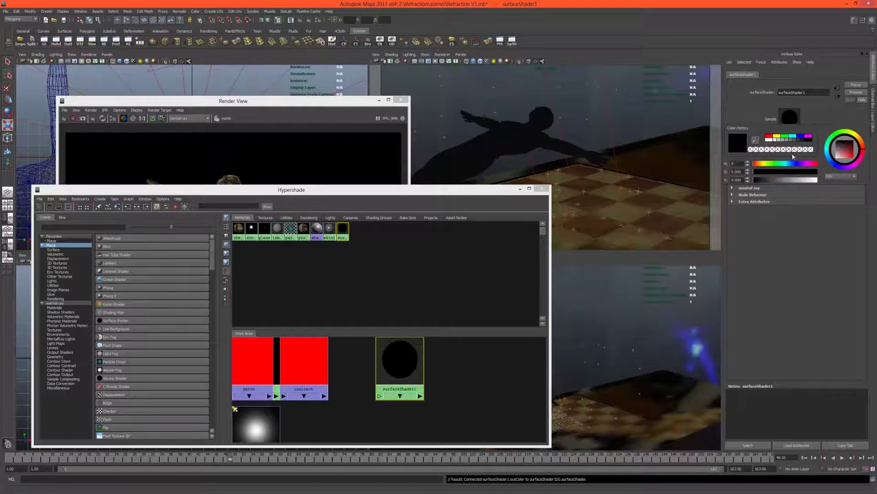
left_click(776, 141)
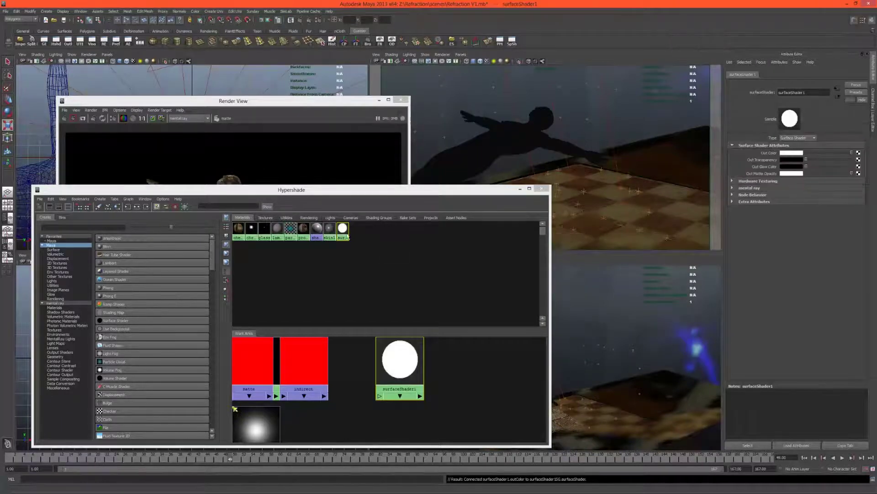
middle_click_drag(482, 155, 484, 154)
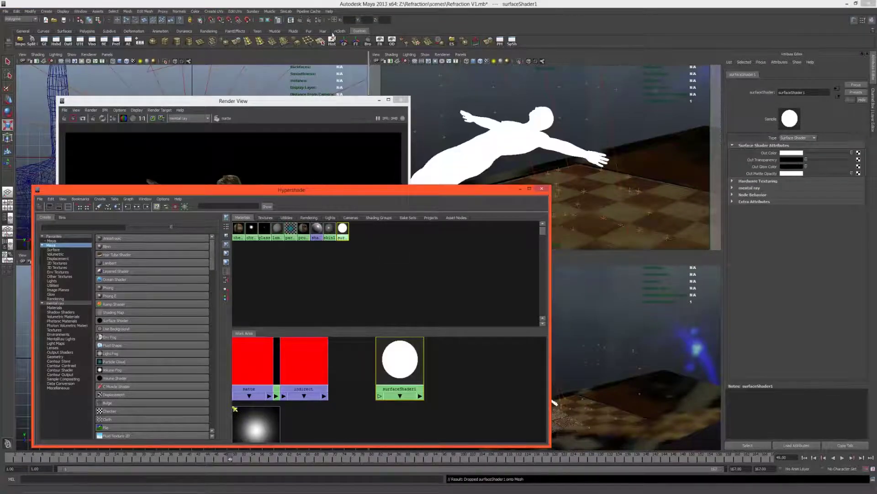
left_click(449, 83)
- Add a matte-layer override turning Raytracing off, then render the current frame
left_click(322, 20)
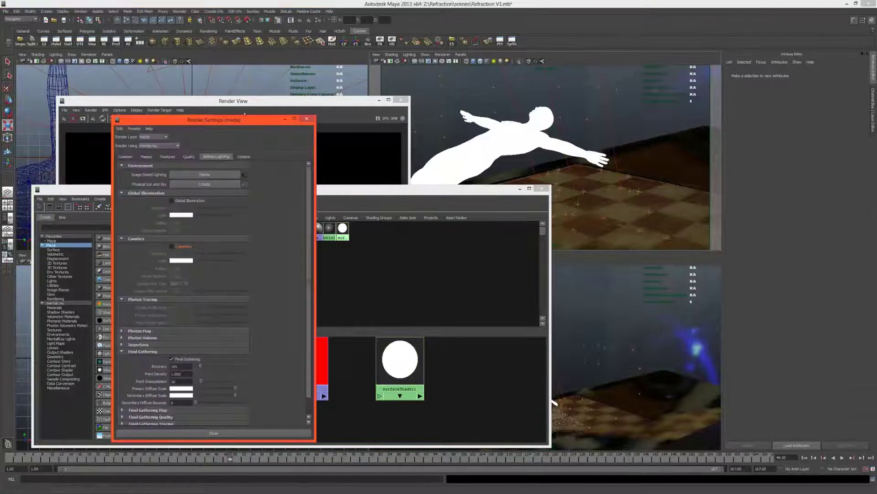
left_click(168, 157)
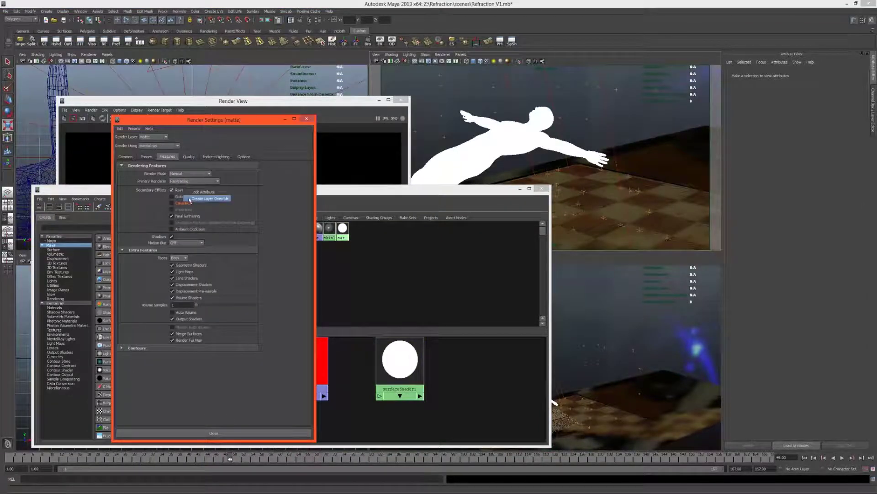
left_click(172, 189)
left_click(322, 47)
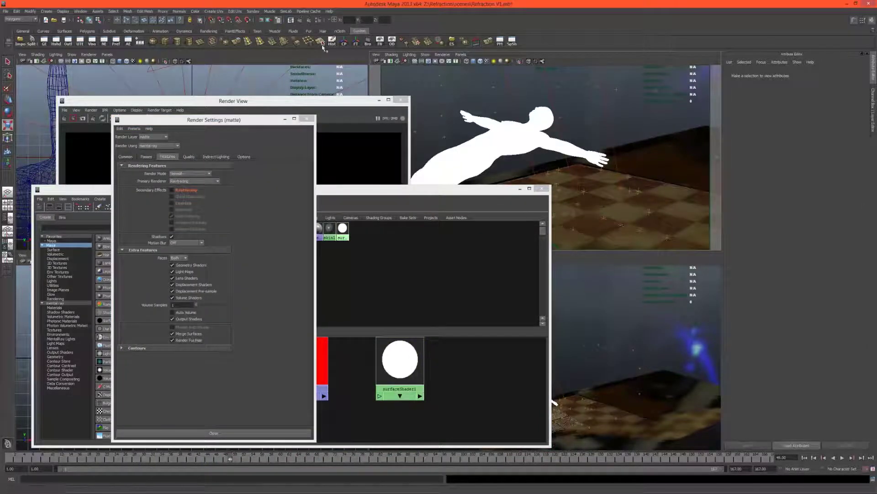
left_click(300, 19)
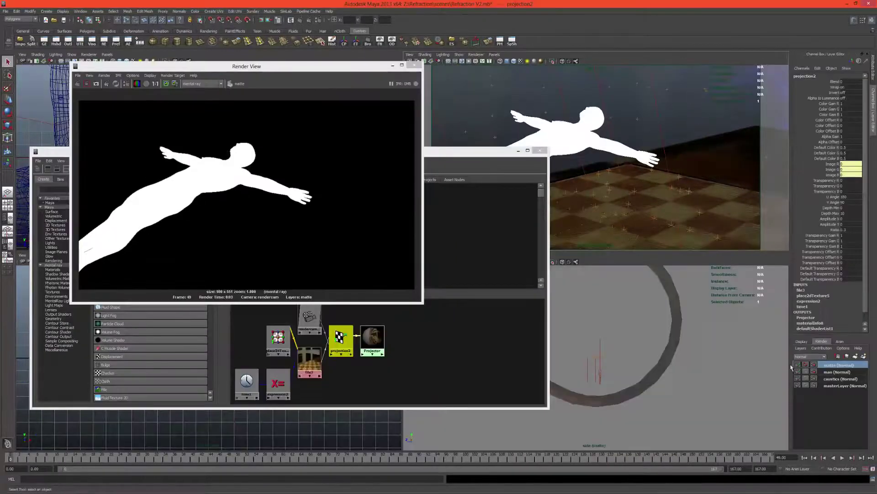
- Create an empty render layer named 'shadow'
right_click(823, 385)
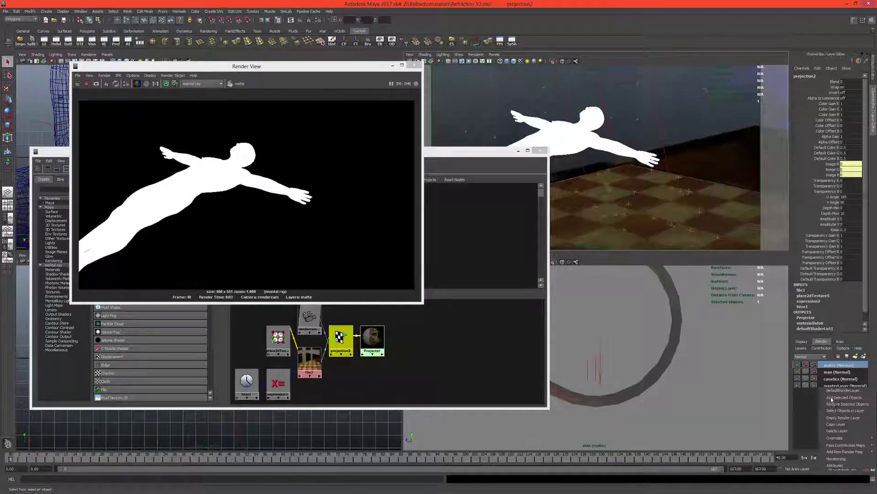
left_click(835, 402)
double_click(842, 385)
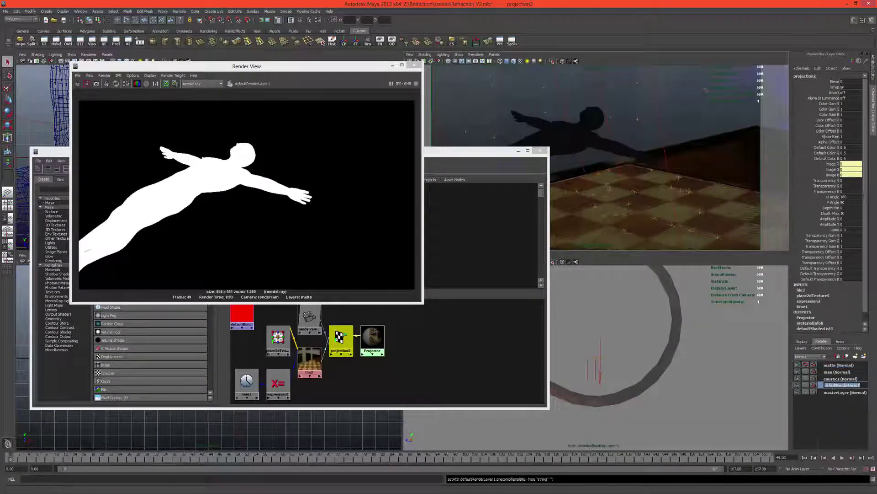
type("shadow")
key("Return")
- Close the Hypershade, review the floor, shadowcatcher and figure attributes, and open Render Settings
left_click(540, 151)
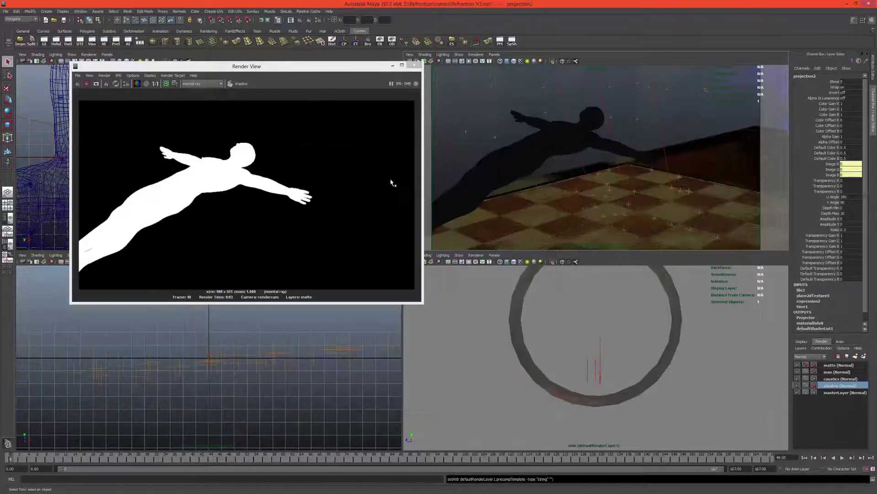
left_click(727, 199)
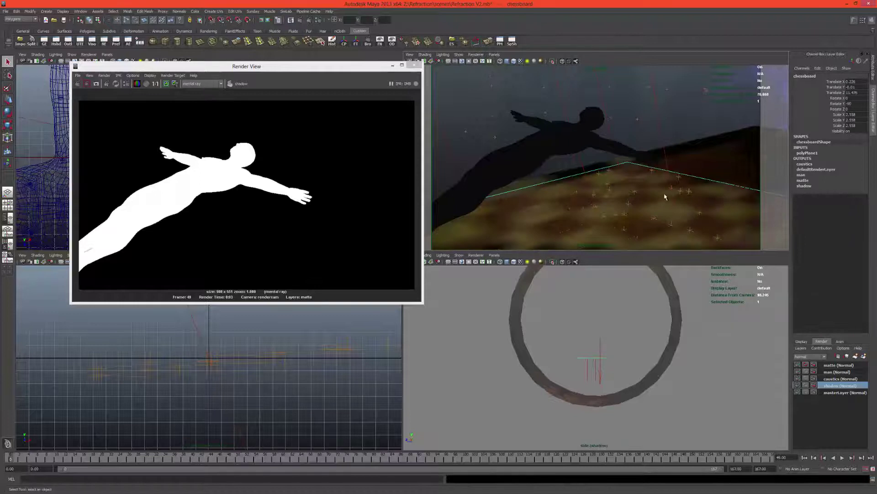
left_click(699, 157)
left_click(699, 141)
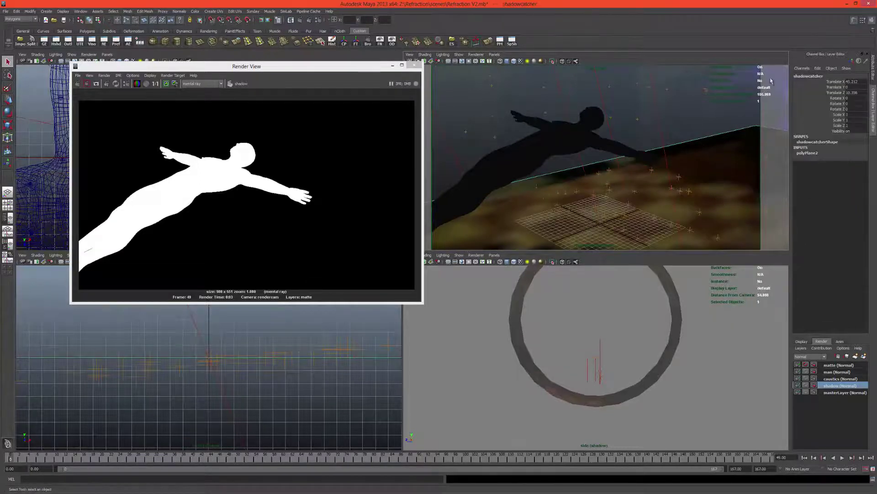
left_click(544, 150)
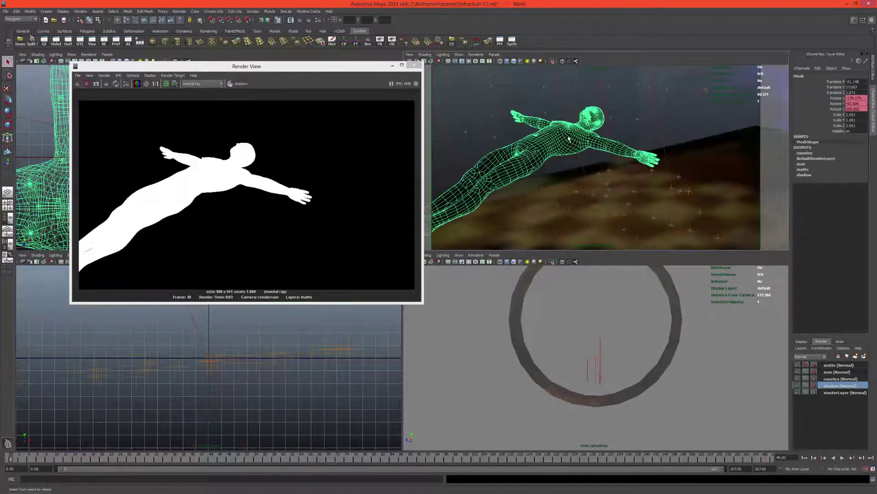
left_click(872, 72)
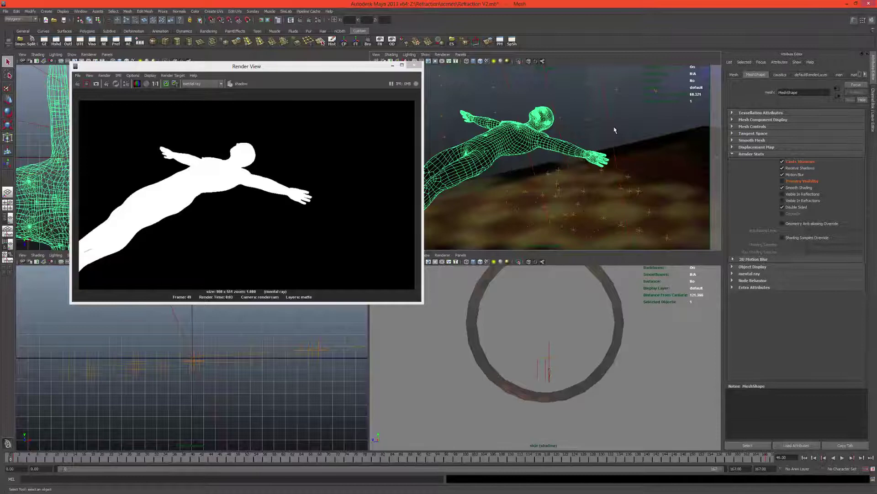
left_click(526, 97)
left_click(532, 110)
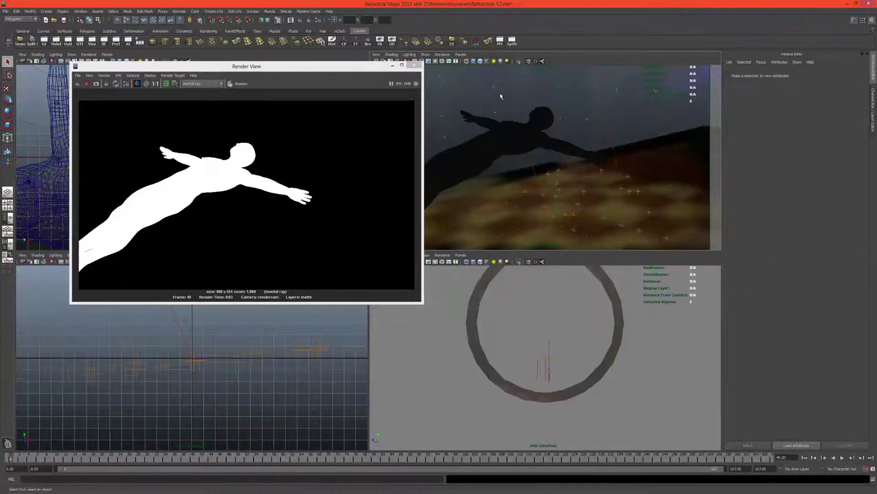
left_click(318, 20)
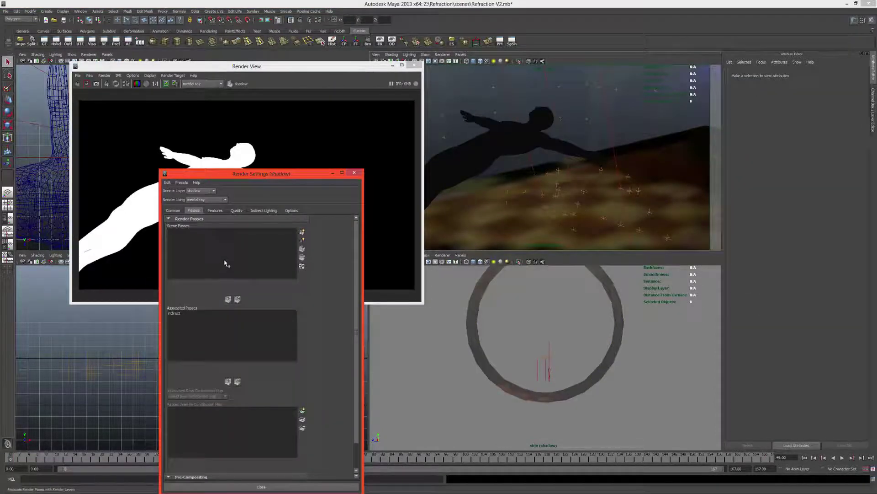
- Create a Shadow pass 'shadow1', associate it with the shadow layer, and disassociate indirect
left_click(301, 232)
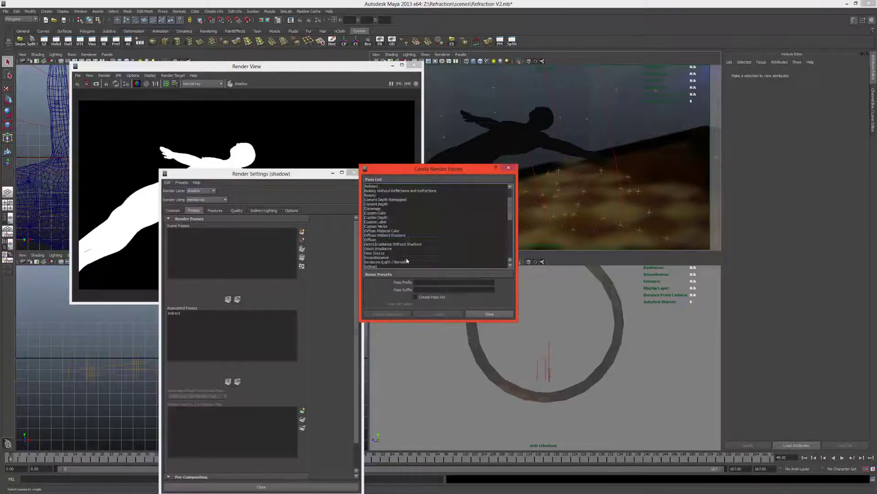
scroll(406, 258, "down", 2)
left_click(379, 235)
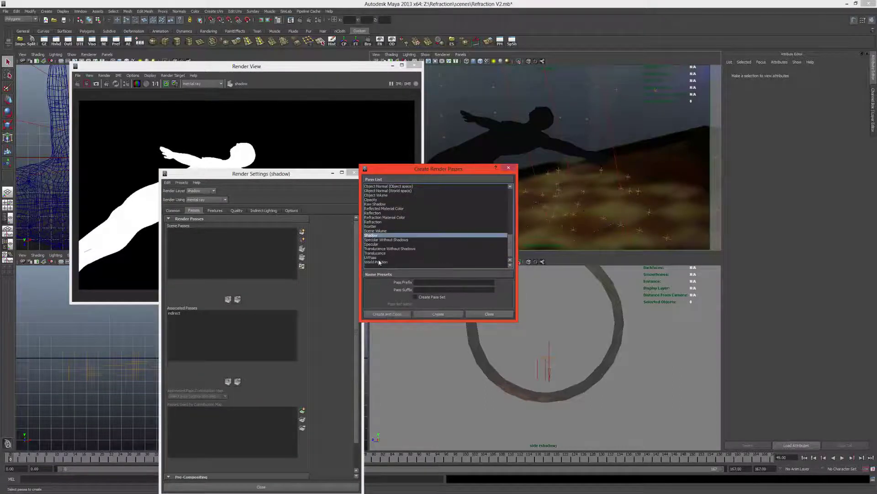
left_click(387, 314)
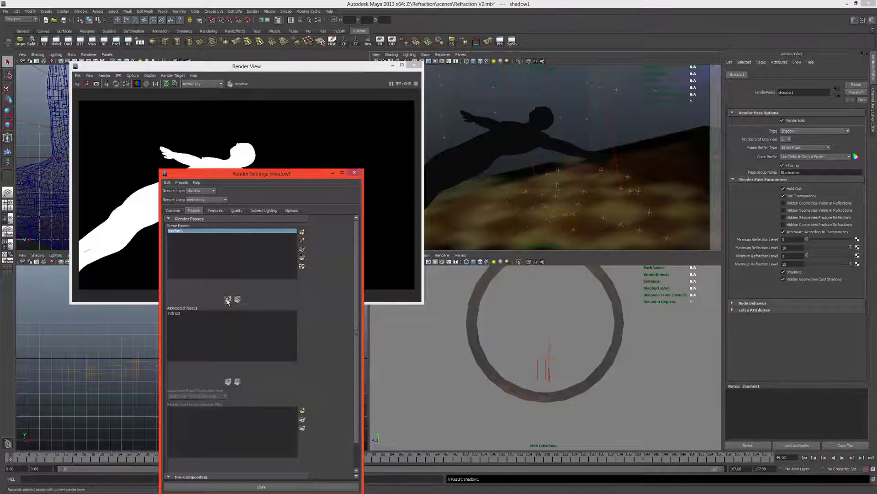
left_click(228, 300)
left_click(175, 313)
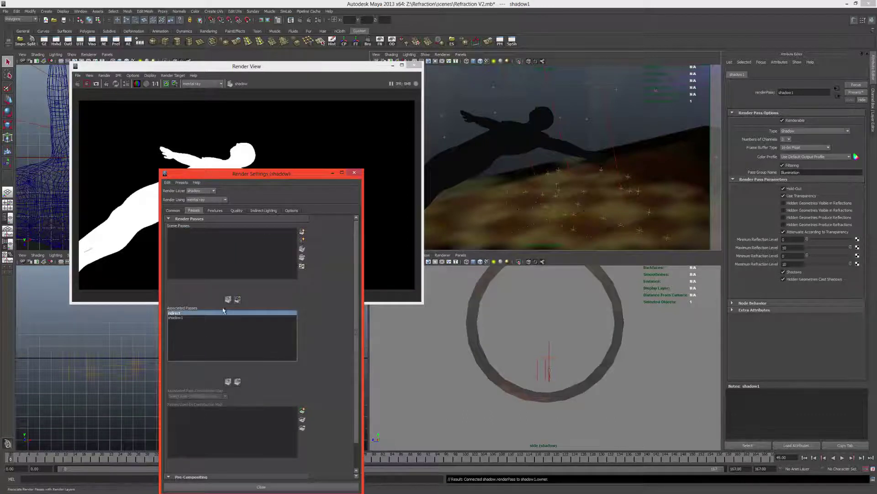
left_click(237, 299)
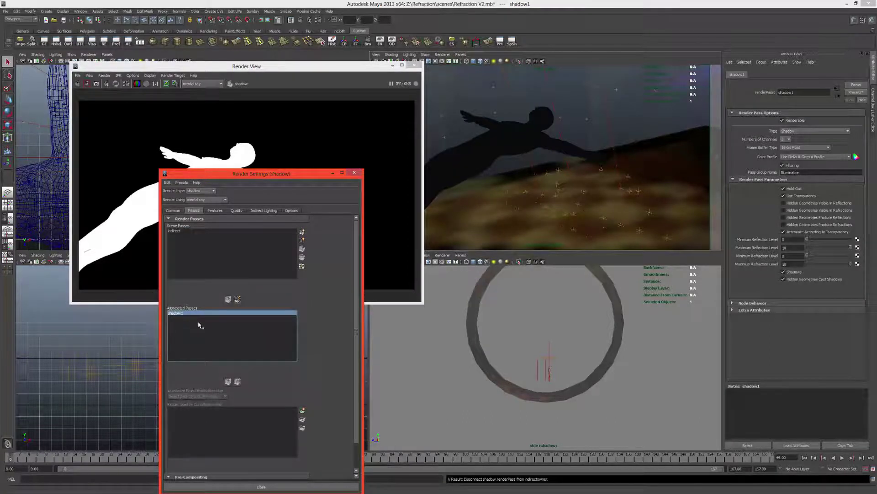
- Turn off Caustics and Final Gathering for the shadow layer with layer overrides
left_click(216, 211)
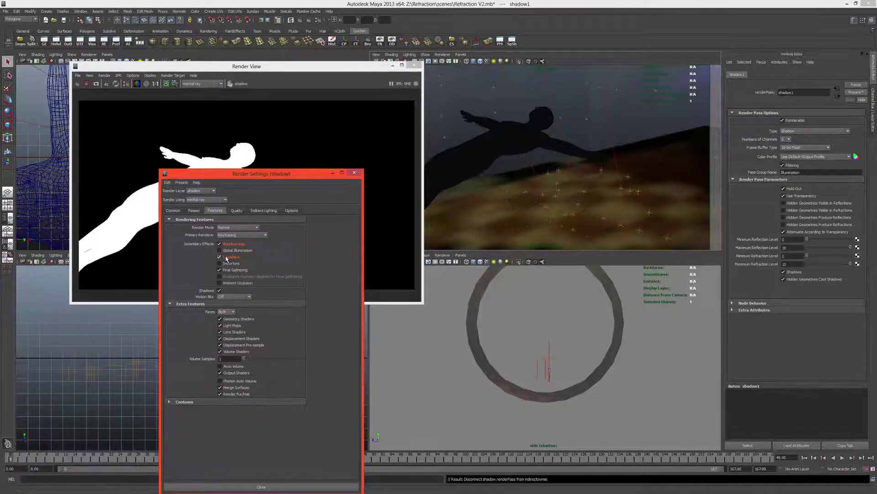
left_click(227, 259)
right_click(230, 270)
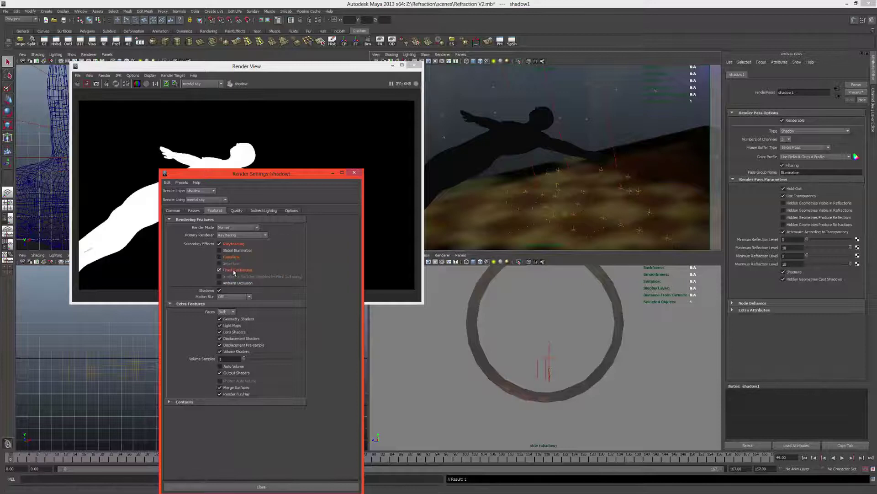
left_click(234, 271)
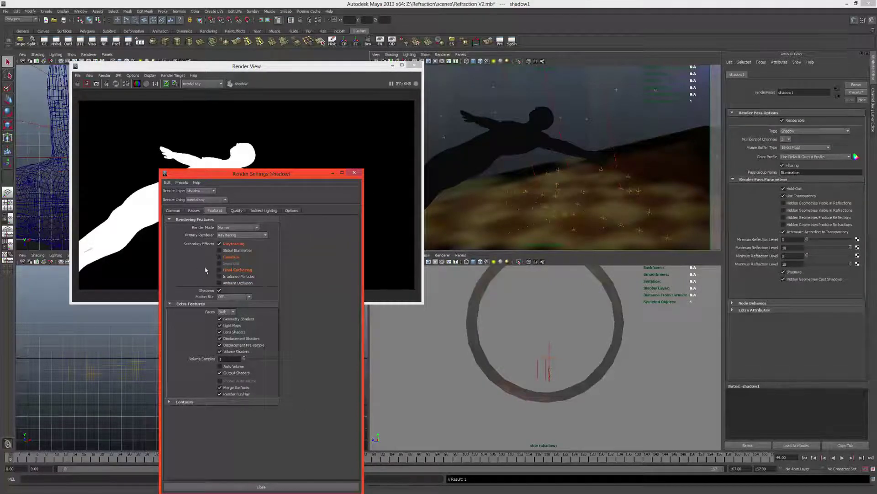
- Re-render frame 48 on the shadow layer and move Render Settings beside the render window
left_click(149, 143)
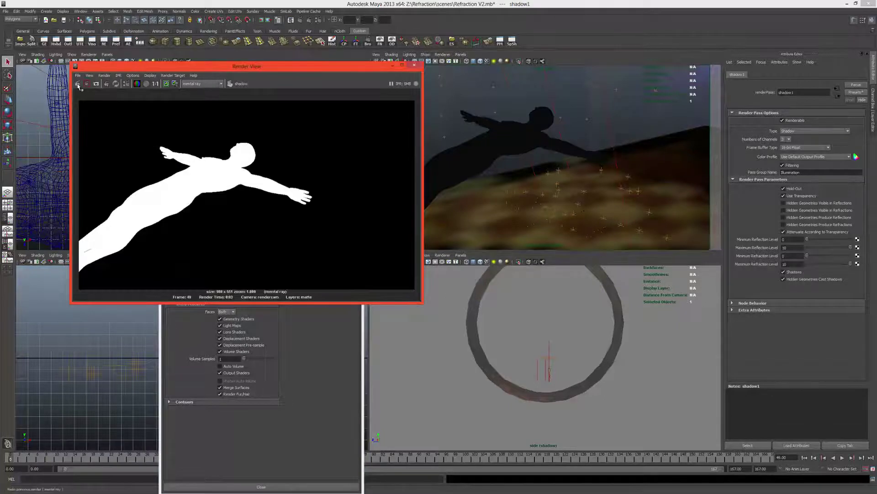
left_click(78, 83)
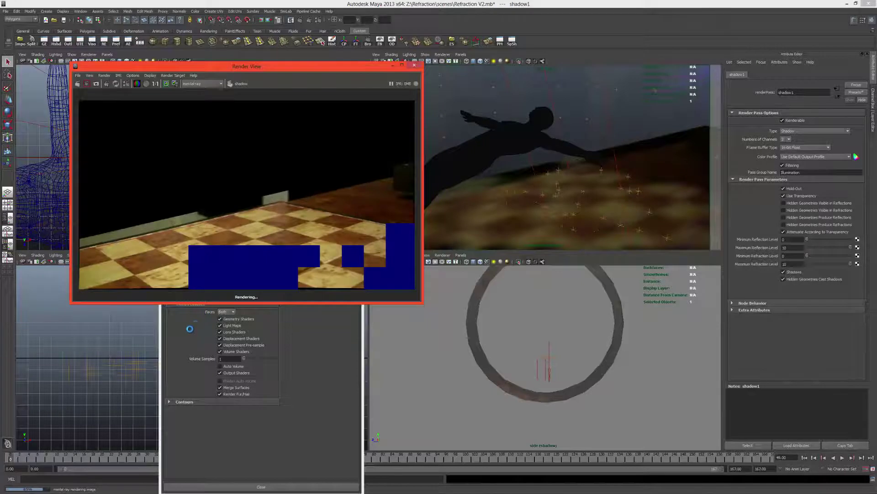
left_click(214, 278)
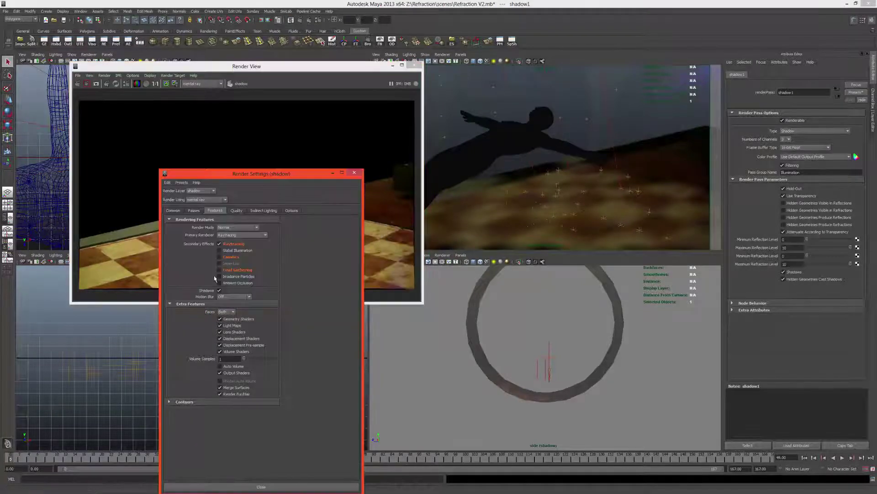
left_click_drag(238, 173, 483, 174)
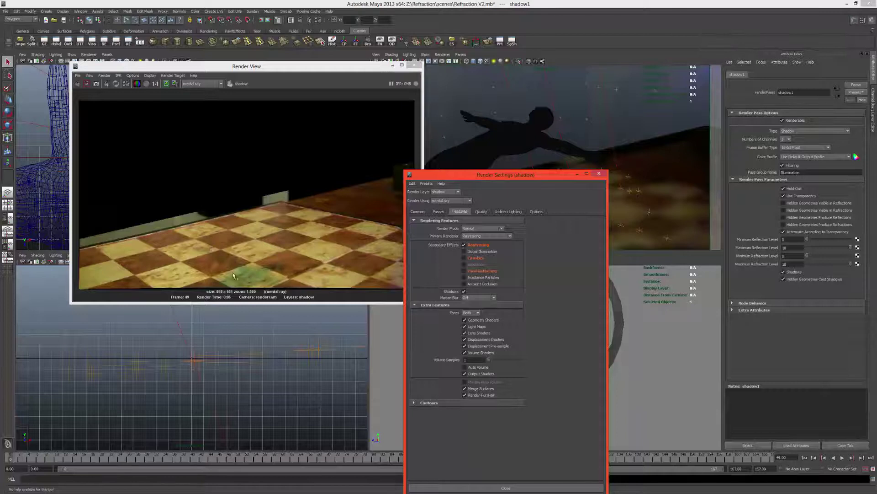
- Load the shadow1 pass image from Render View, enlarge its viewer, then close it
left_click(78, 76)
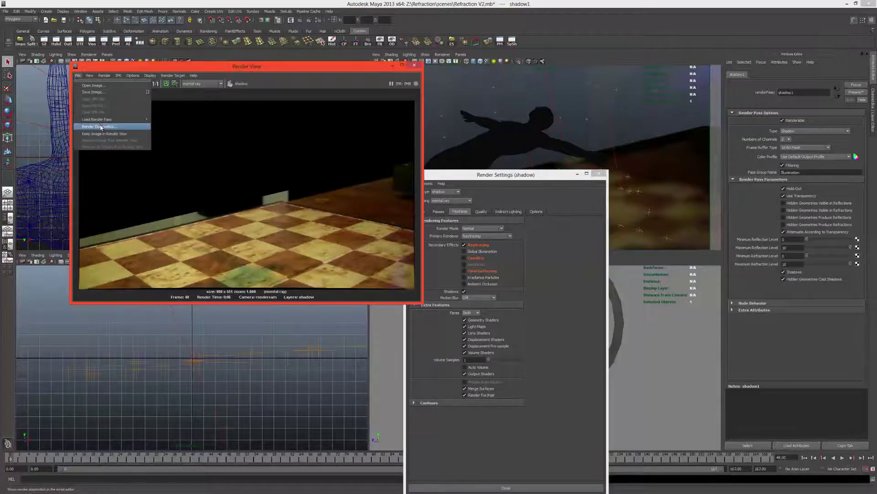
left_click(165, 120)
left_click(721, 219)
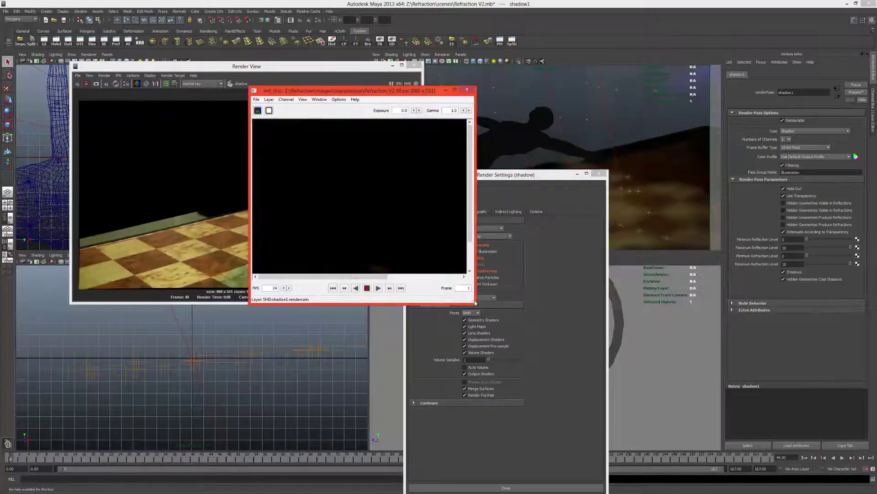
left_click_drag(471, 300, 602, 342)
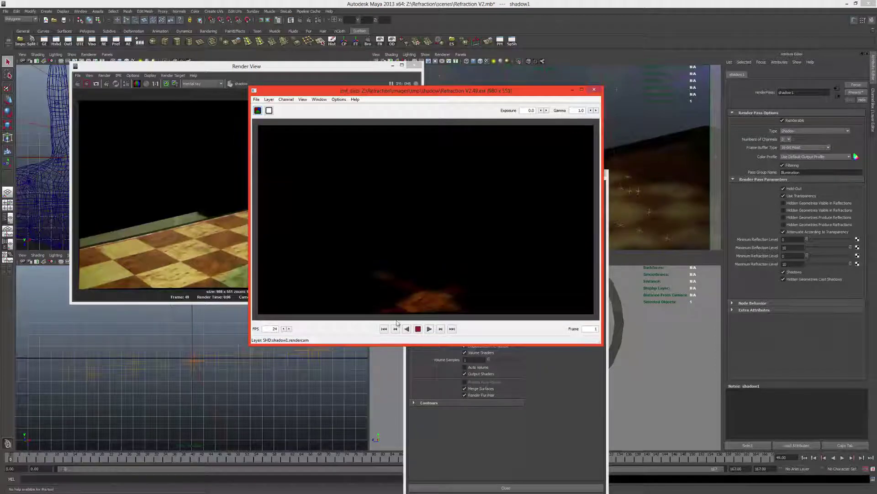
left_click(593, 91)
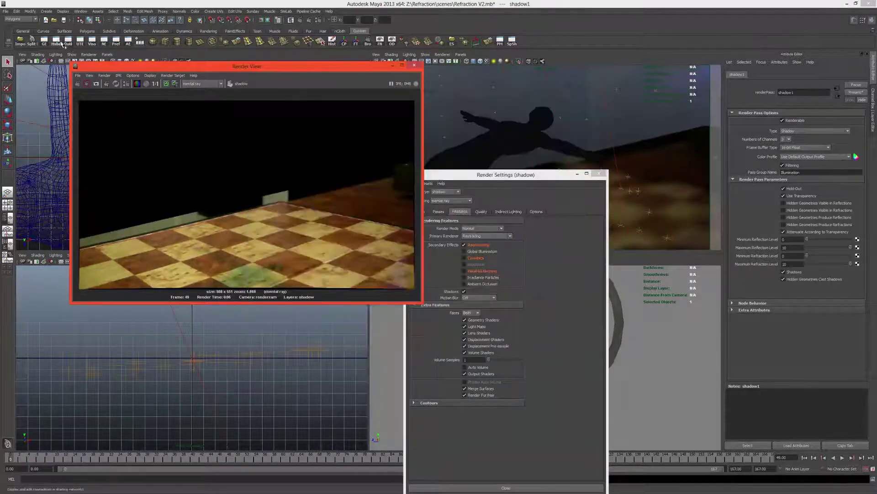
- Graph the Projector network in Hypershade, inspect projection2, and move Hypershade beside the render
left_click(60, 42)
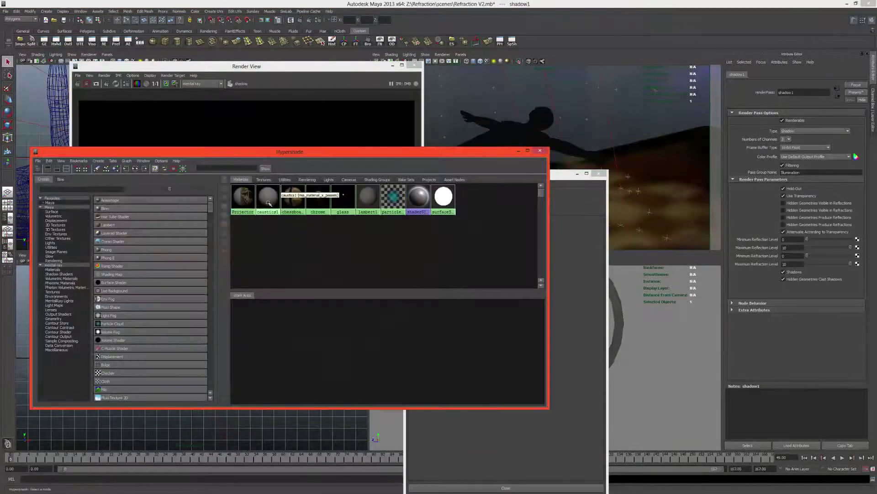
right_click_drag(238, 202, 238, 215)
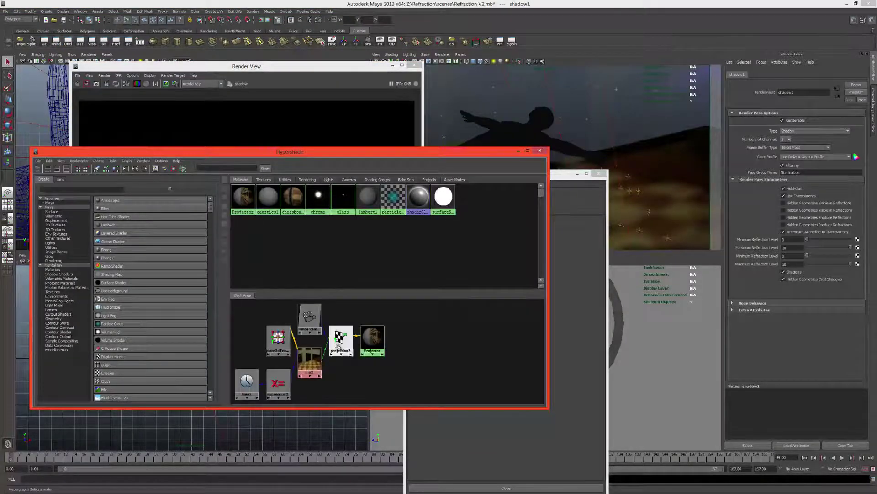
left_click(339, 343)
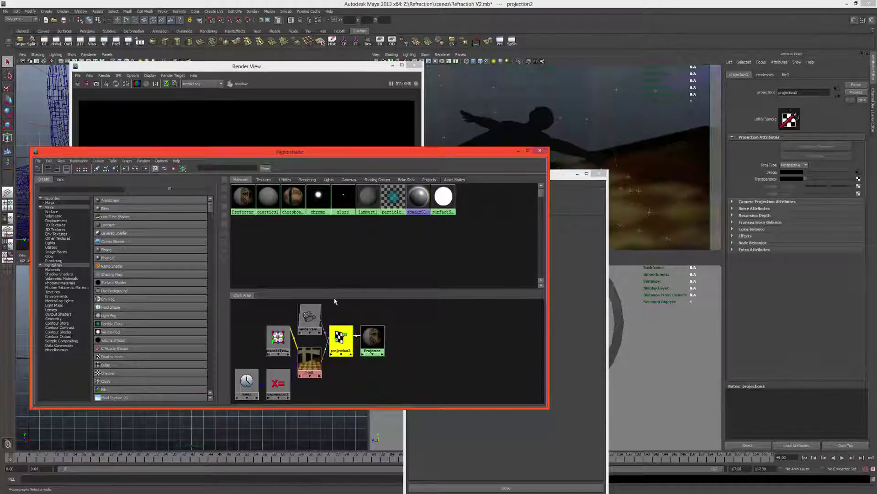
left_click_drag(305, 151, 631, 235)
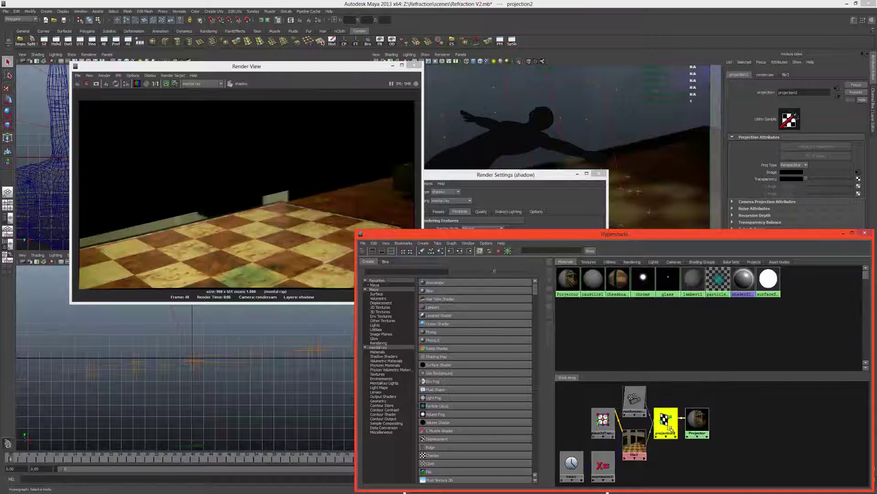
left_click(669, 450)
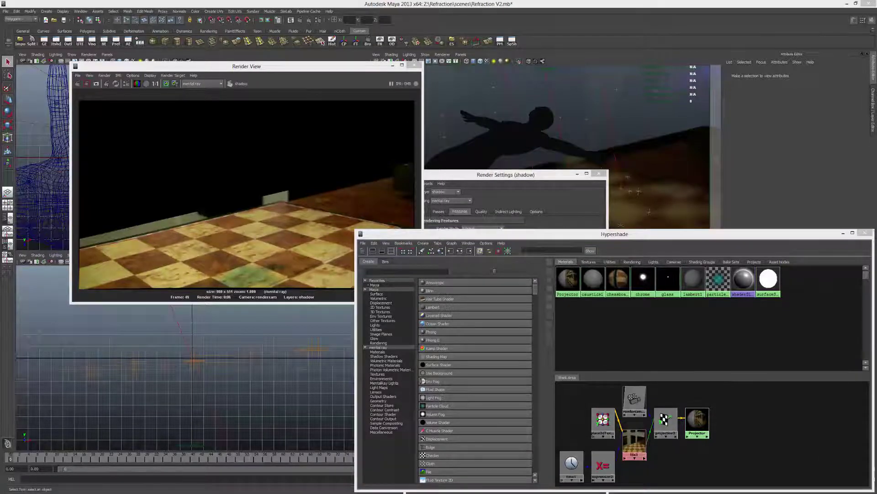
left_click_drag(875, 303, 301, 333)
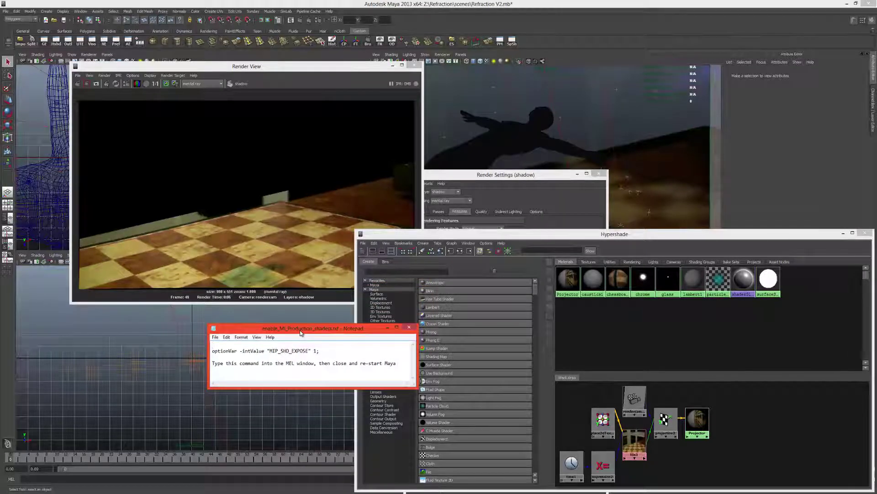
- Run optionVar -intValue "MIP_SHD_EXPOSE" 1 from the notes in Maya's MEL command line
left_click_drag(320, 350, 211, 350)
key("ctrl+c")
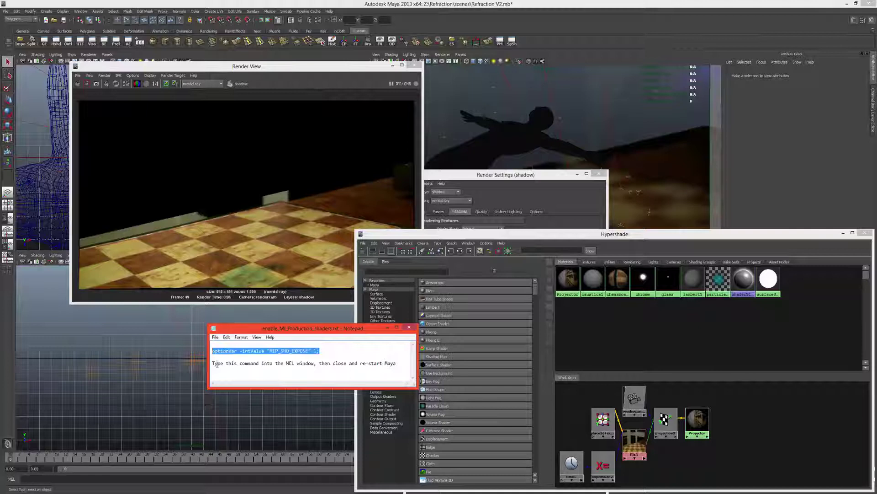
left_click(89, 479)
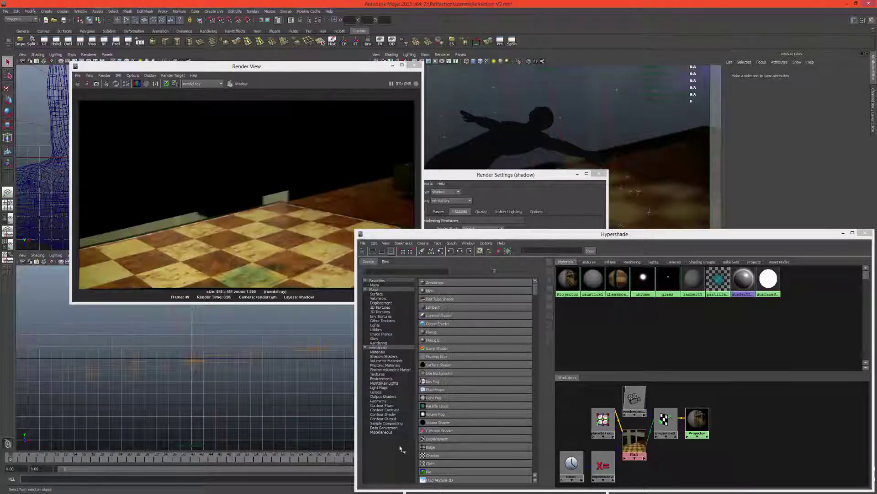
key("alt+Tab")
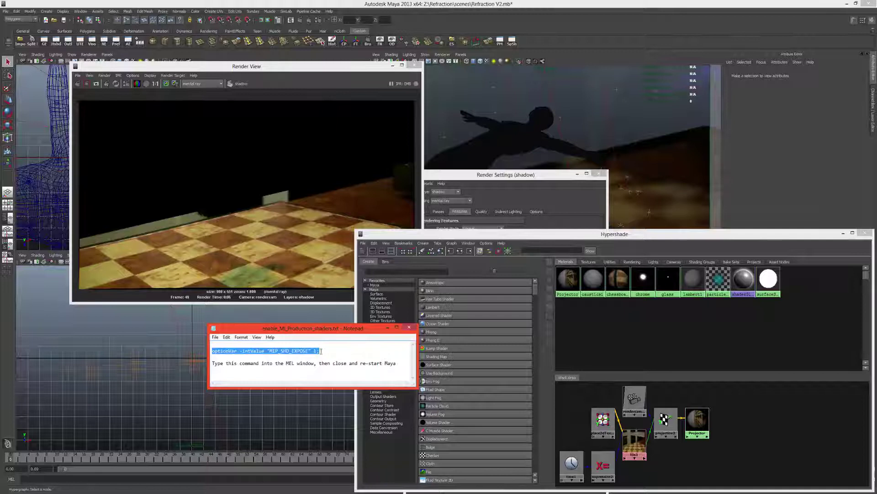
left_click(80, 477)
key("ctrl+v")
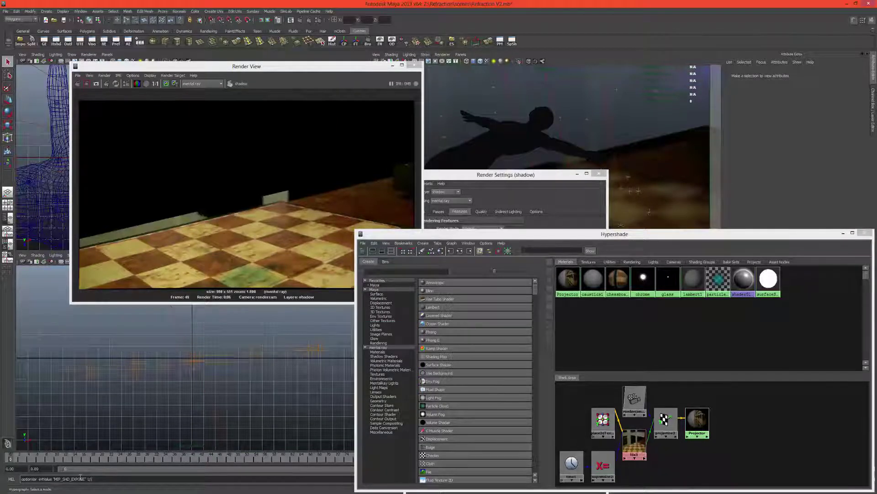
key("Return")
- Filter the mental ray nodes by 'mip' and create a mip_cameramap node in the work area
left_click(377, 347)
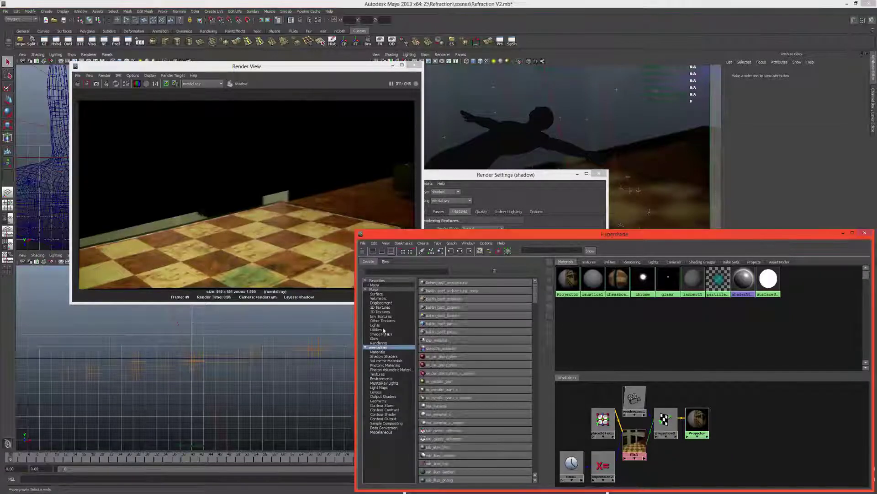
left_click(391, 271)
type("mip")
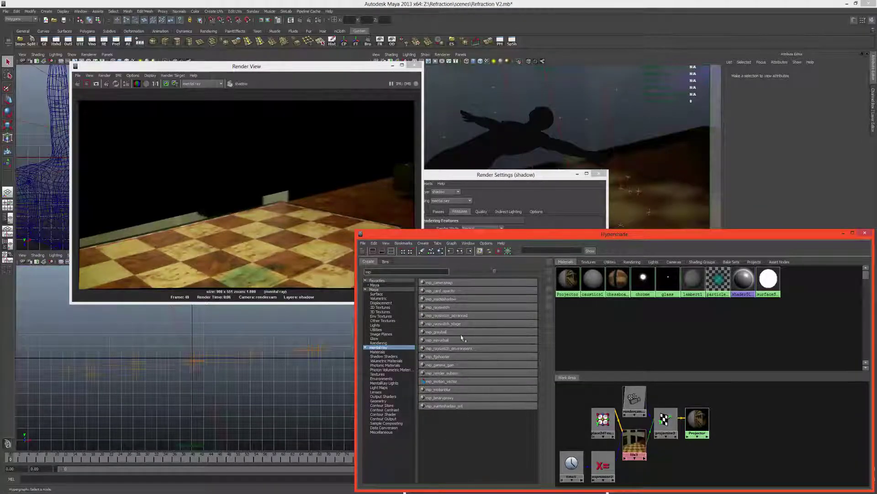
left_click(439, 282)
left_click_drag(568, 393, 666, 457)
- Delete the projection2 node and move mip_cameramap3 into its place
left_click(658, 398)
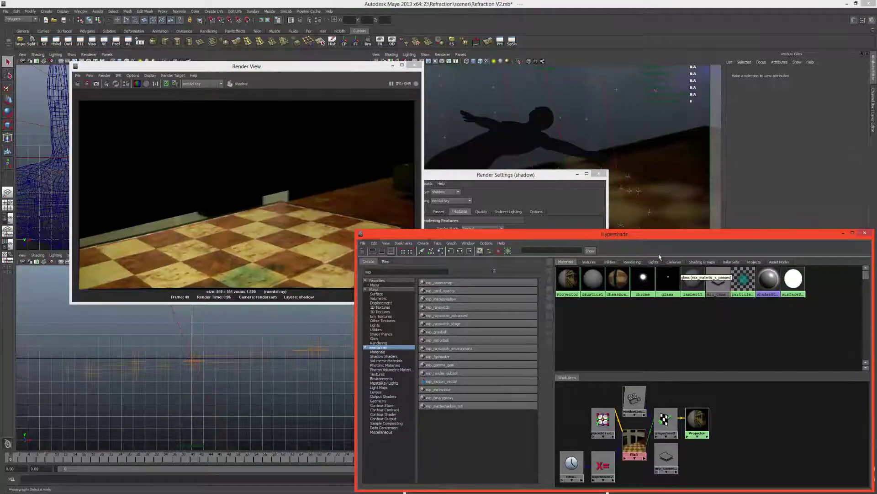
left_click_drag(659, 233, 479, 205)
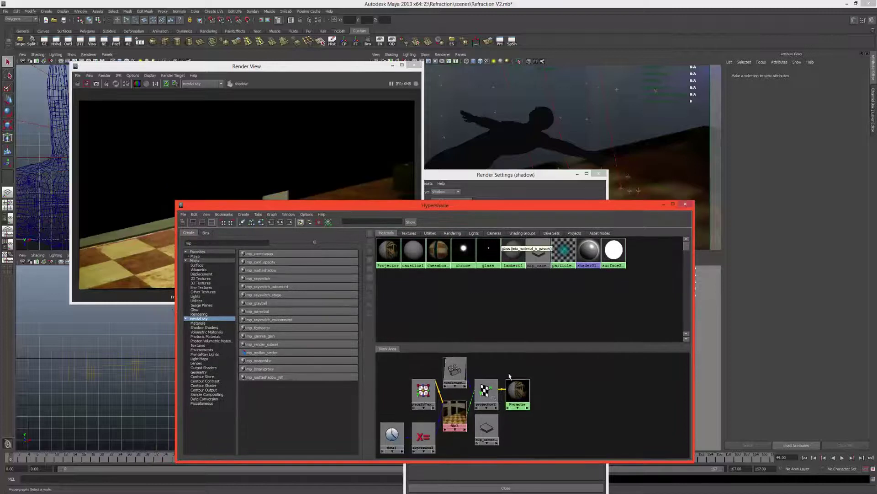
left_click(488, 393)
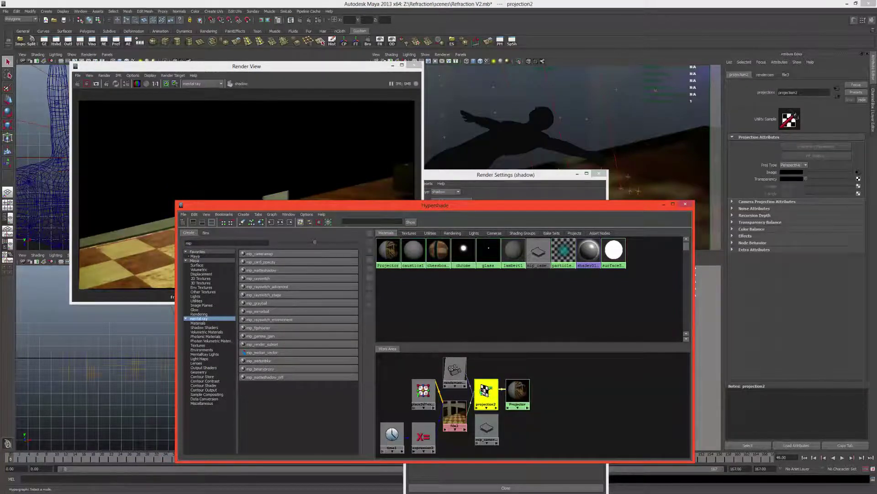
key("Delete")
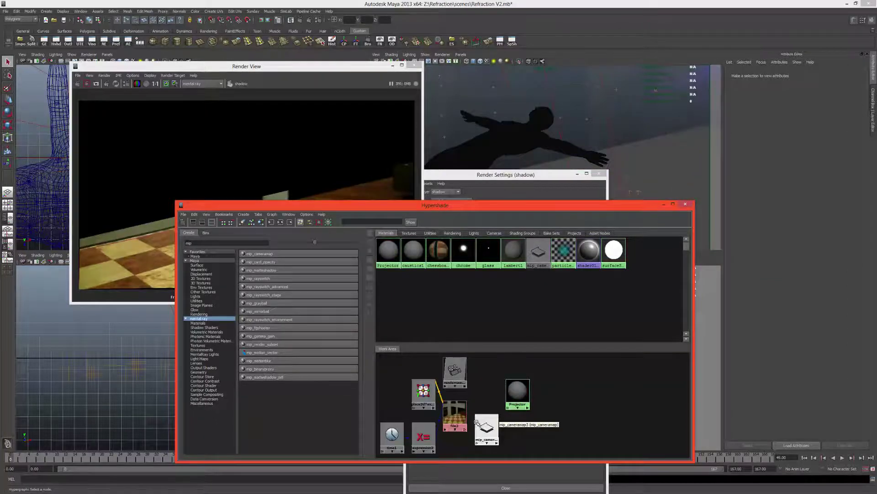
left_click_drag(480, 427, 481, 396)
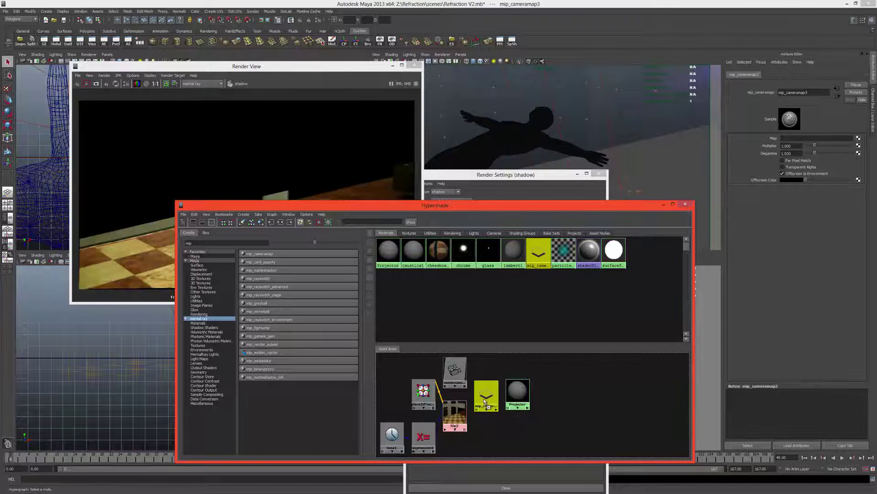
- Connect file3.outColor to mip_cameramap3.map, replacing the wrong default connection
middle_click_drag(484, 402, 486, 401)
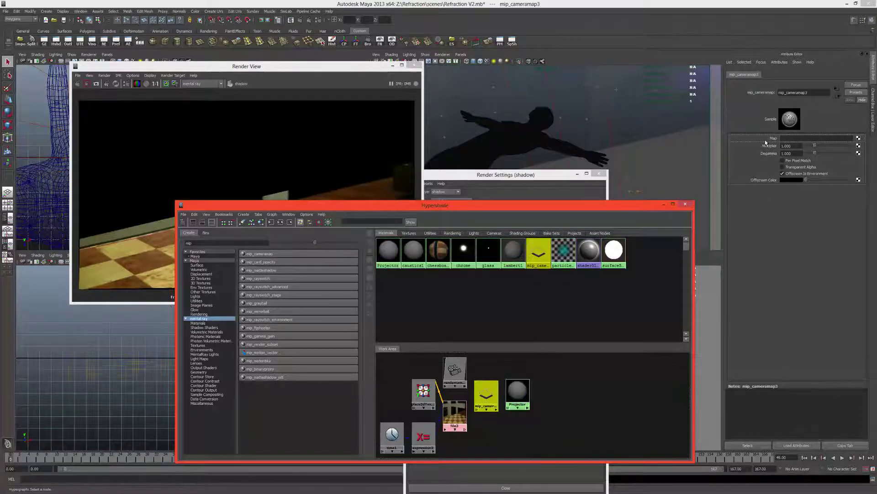
mouse_move(469, 410)
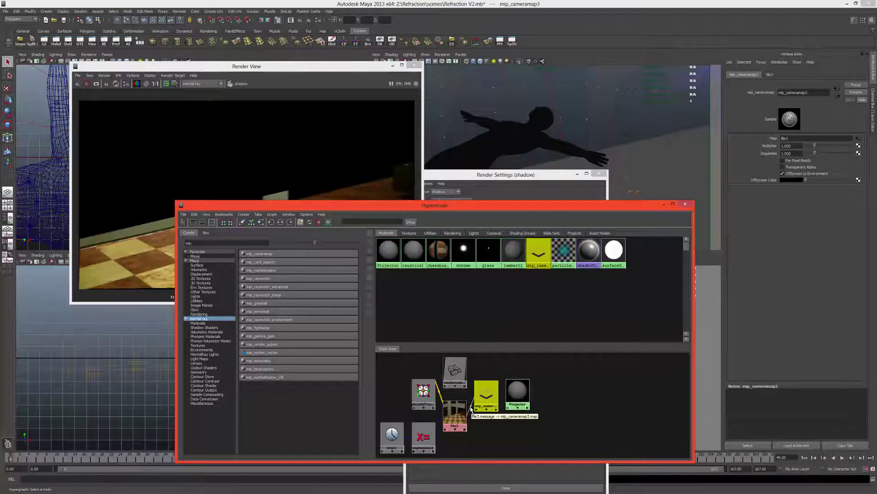
left_click(470, 408)
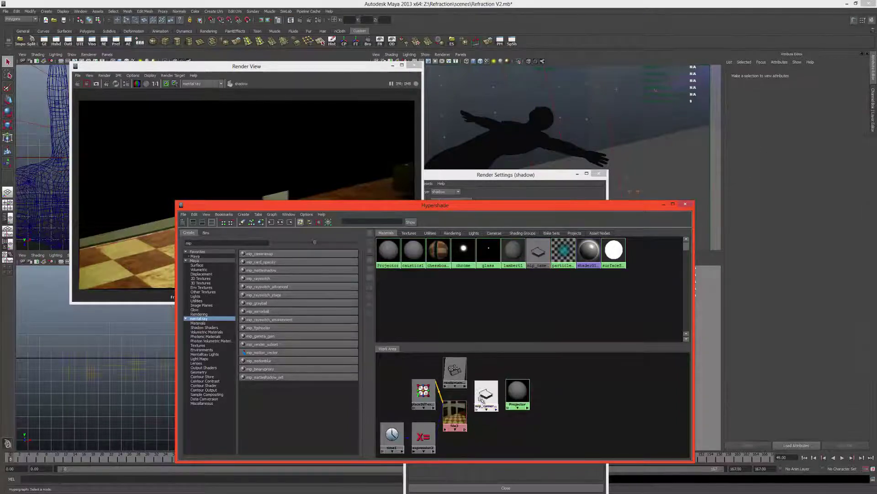
key("Delete")
middle_click_drag(461, 413, 487, 398)
left_click(503, 424)
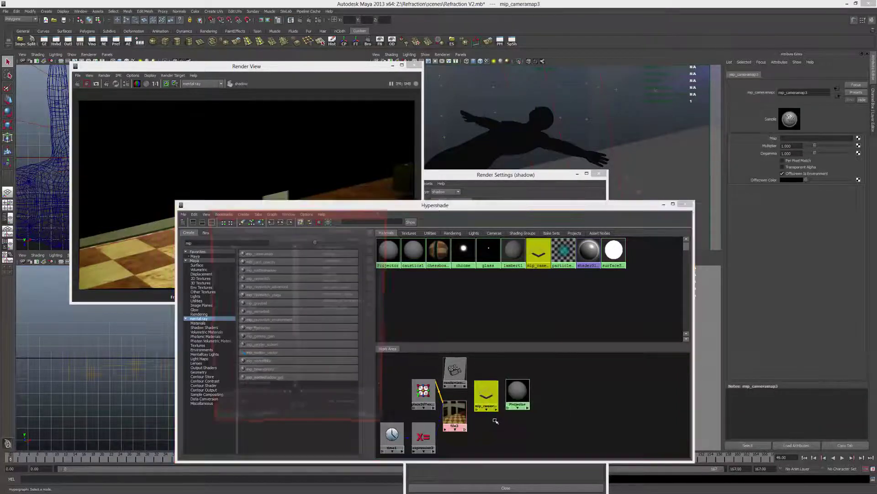
left_click(242, 335)
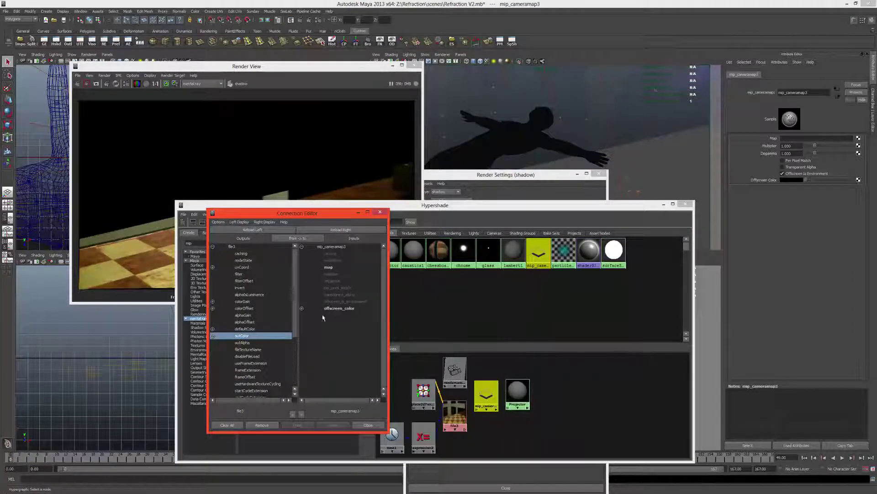
left_click(327, 268)
left_click(368, 425)
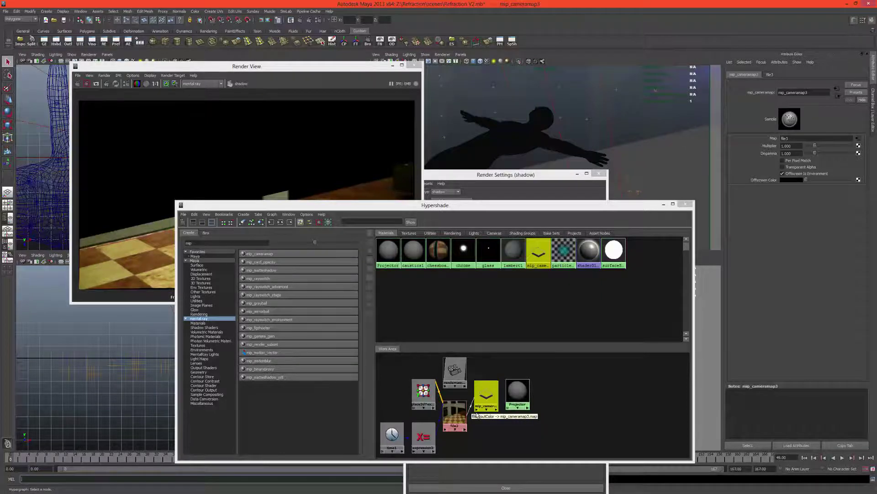
- Connect mip_cameramap3 into the Projector material and tidy the node layout
left_click_drag(521, 392, 539, 396)
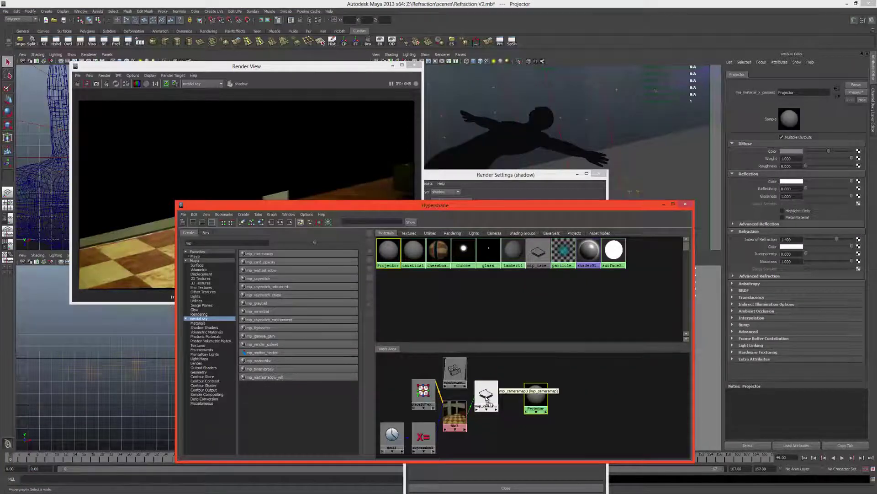
middle_click_drag(486, 397, 535, 396)
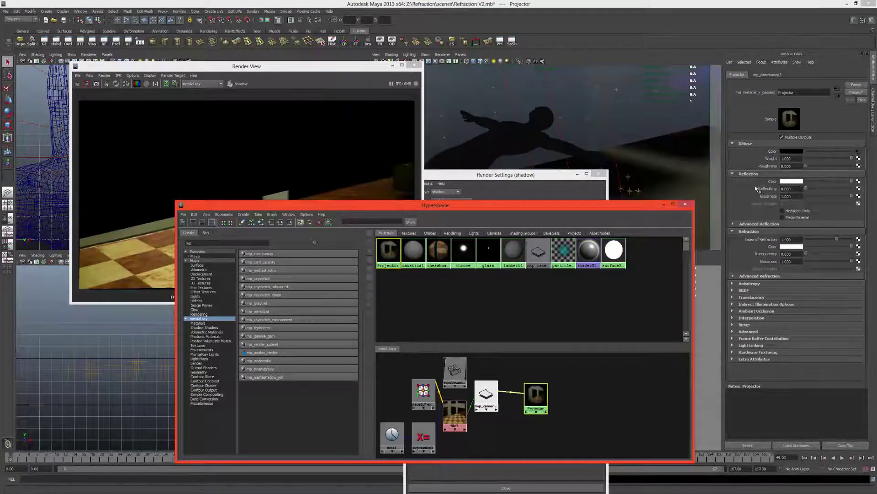
left_click(486, 402)
left_click_drag(486, 402, 497, 407)
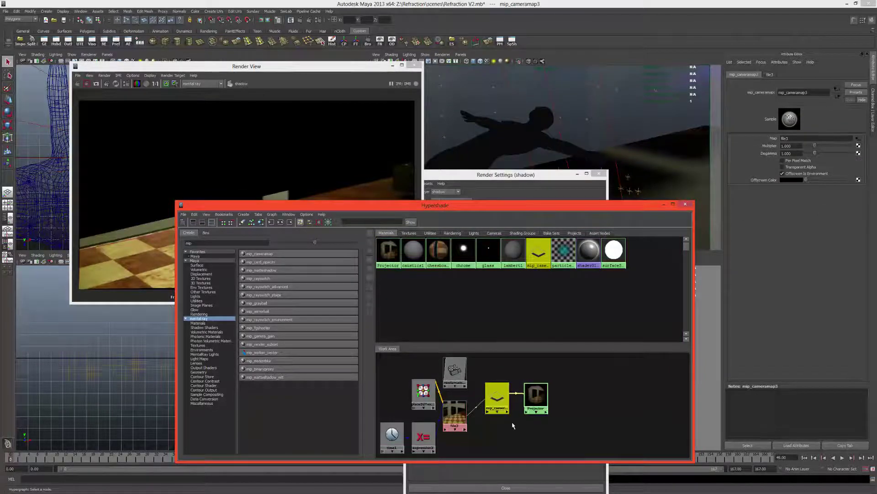
left_click(512, 427)
- Keep the previous image and re-render the shadow layer with the new camera-map network
left_click(204, 189)
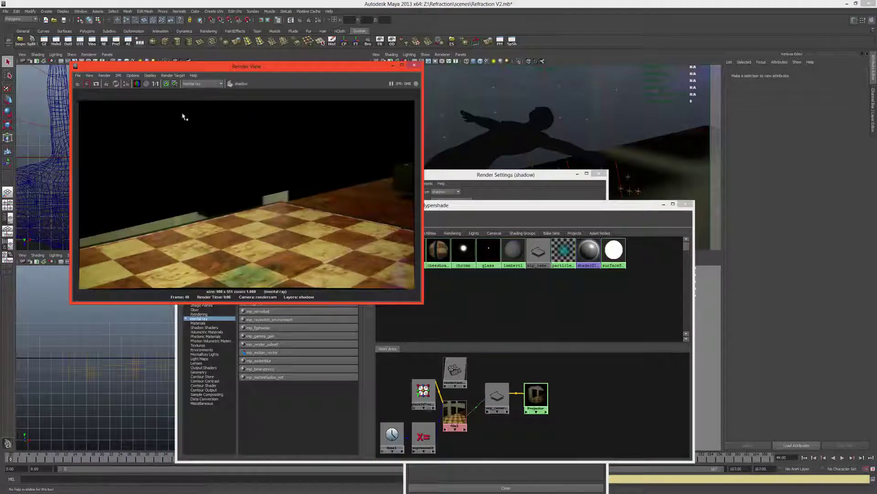
left_click(166, 84)
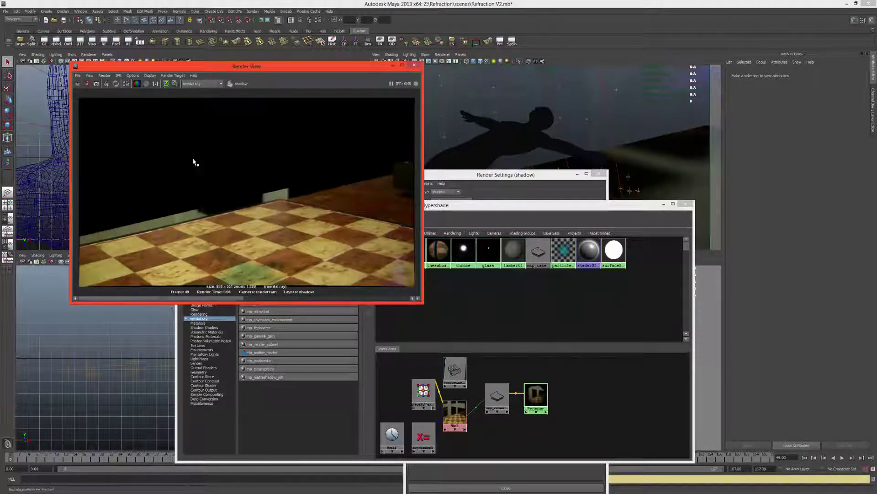
left_click(78, 83)
mouse_move(223, 298)
left_mouse_down()
mouse_move(292, 298)
mouse_move(194, 297)
mouse_move(352, 297)
mouse_move(219, 305)
left_mouse_up()
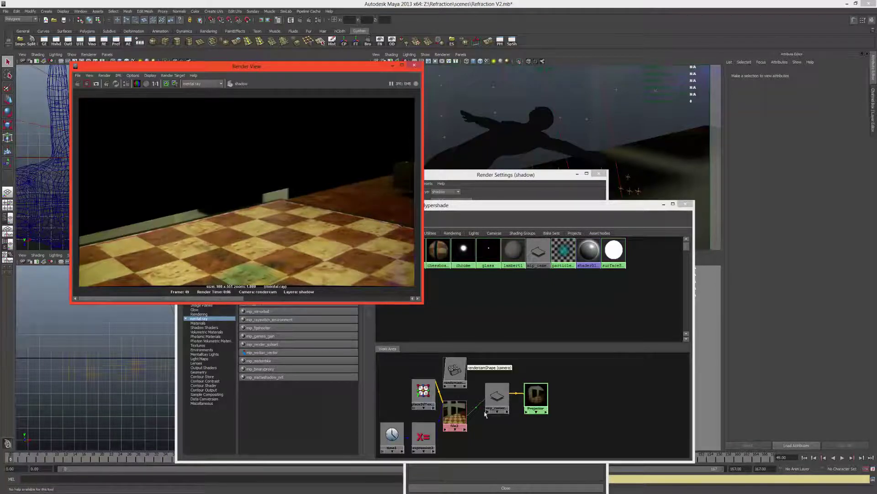
left_click_drag(216, 300, 324, 299)
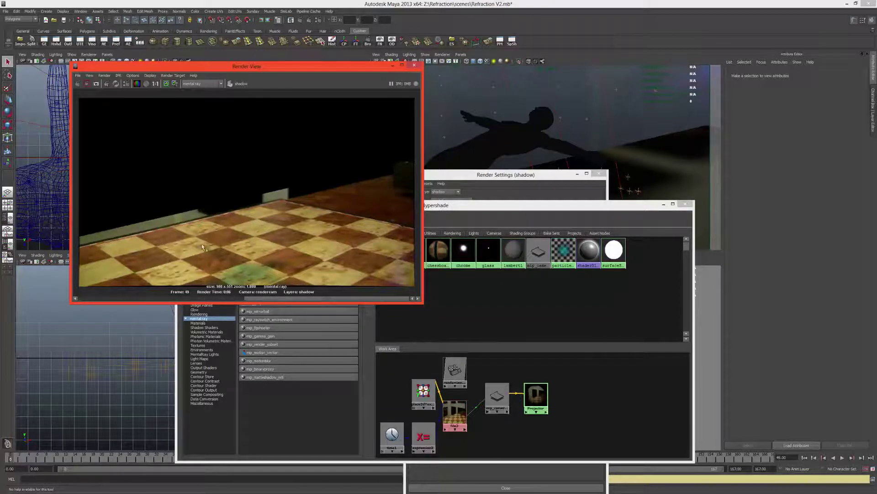
- Inspect the checkered-floor render at full screen, then close Render View
left_click(402, 65)
scroll(384, 320, "up", 5)
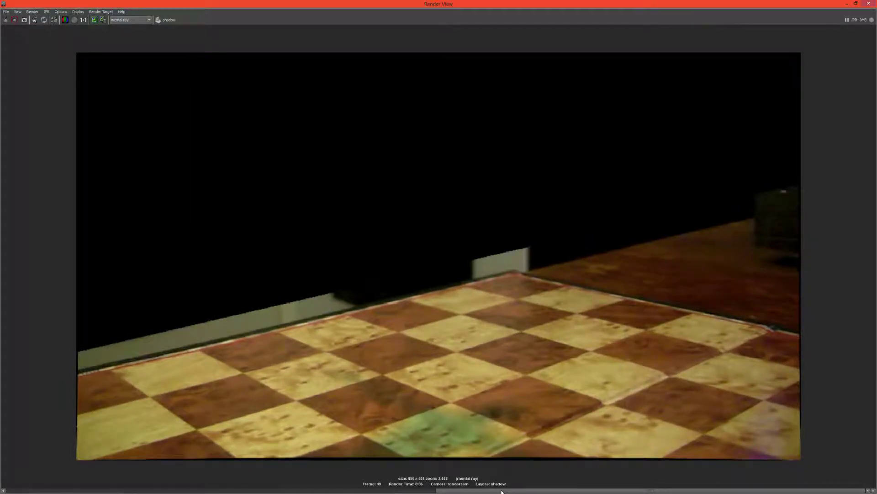
left_click_drag(493, 490, 212, 482)
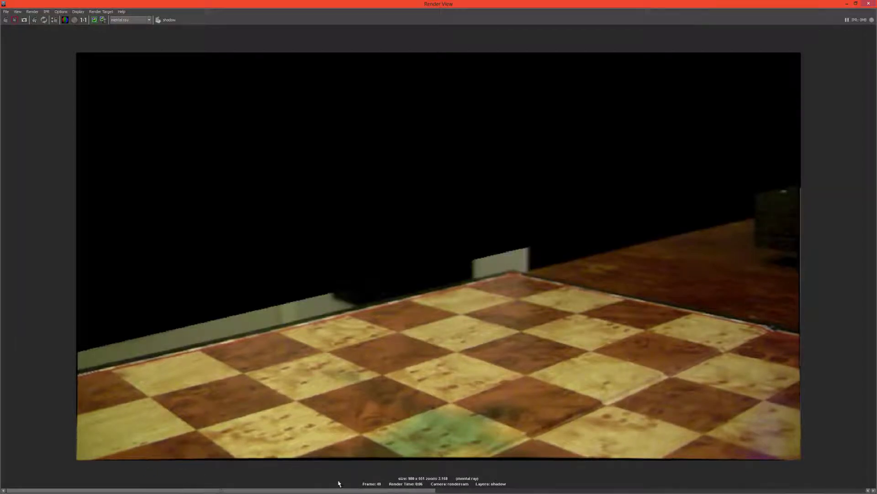
left_click(868, 3)
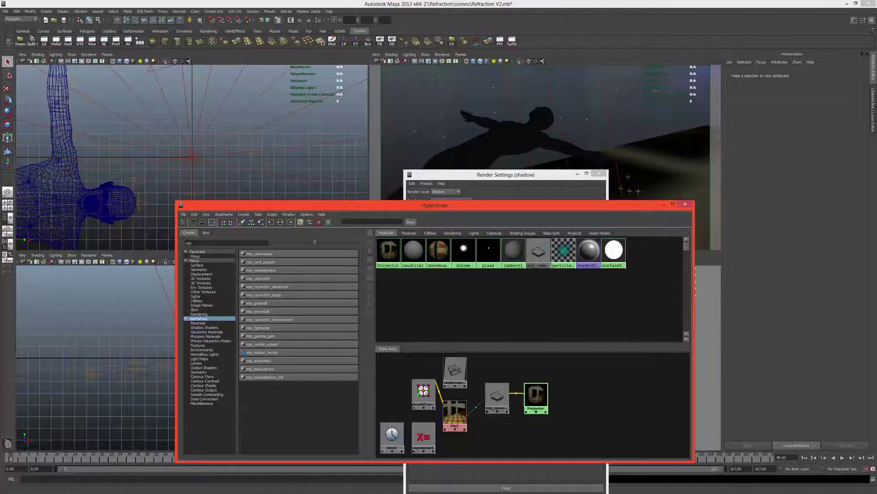
- Minimize Hypershade and show the man layer's render passes in Render Settings
left_click(663, 204)
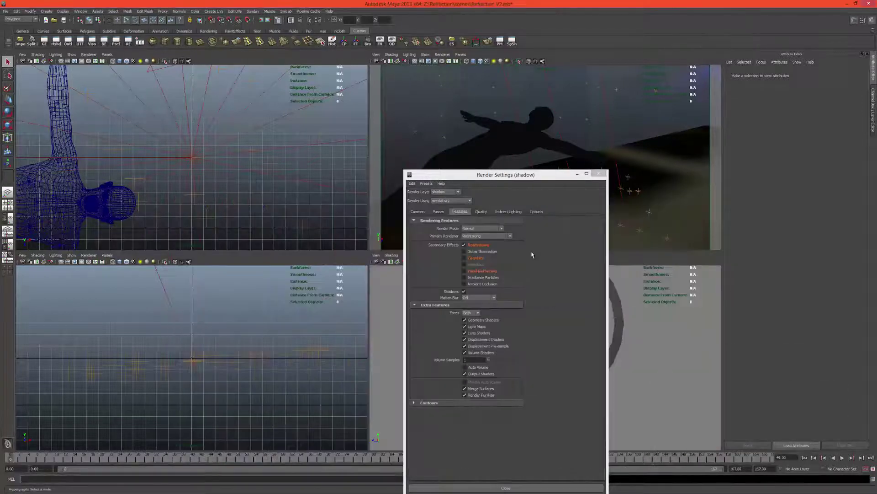
left_click(533, 255)
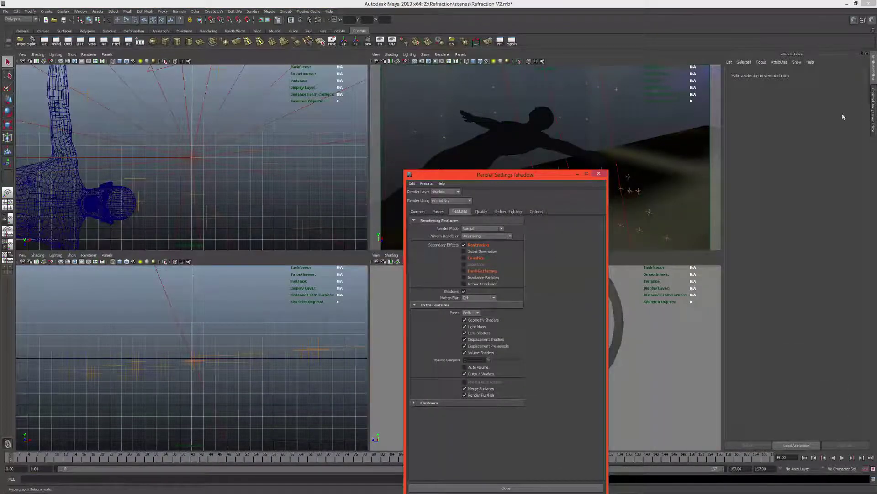
left_click(873, 109)
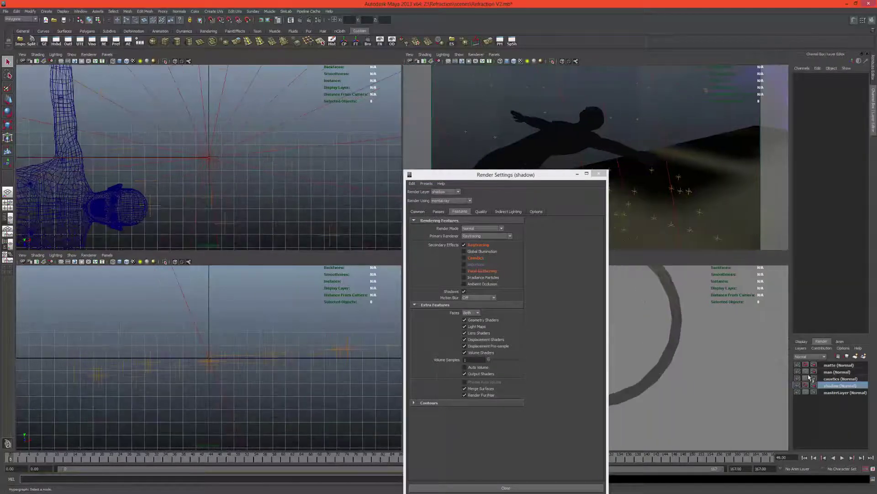
left_click(439, 211)
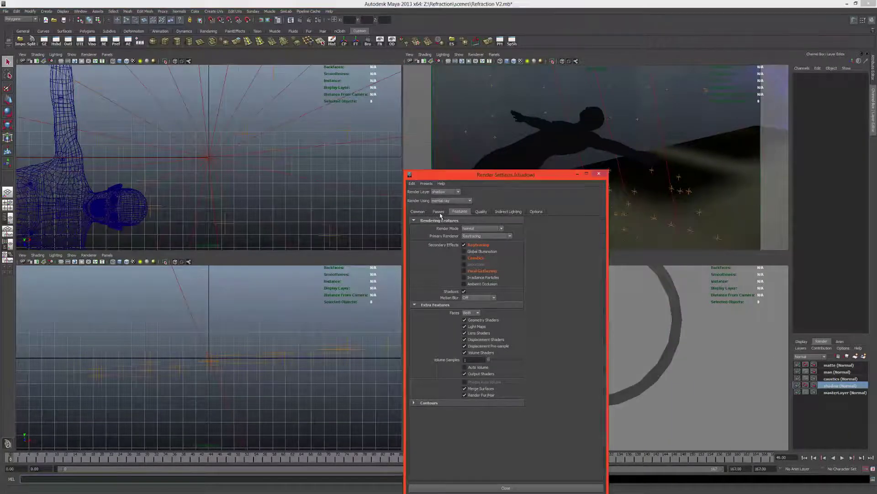
left_click(825, 379)
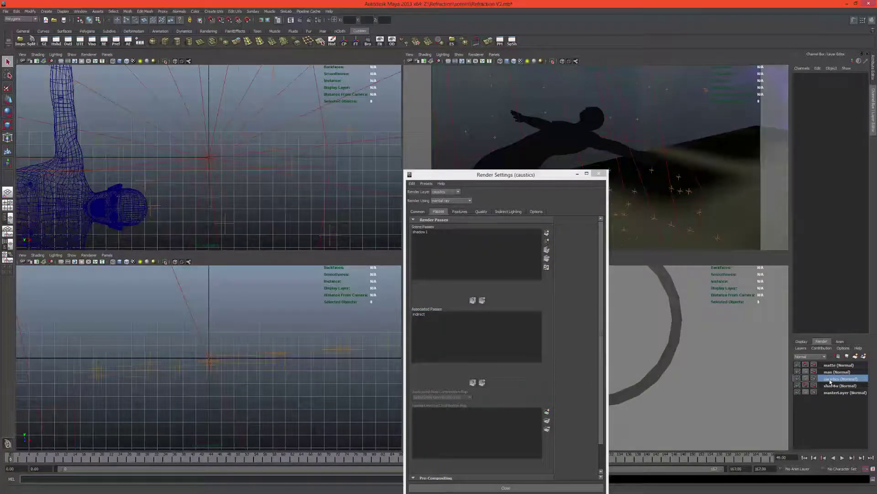
left_click(826, 372)
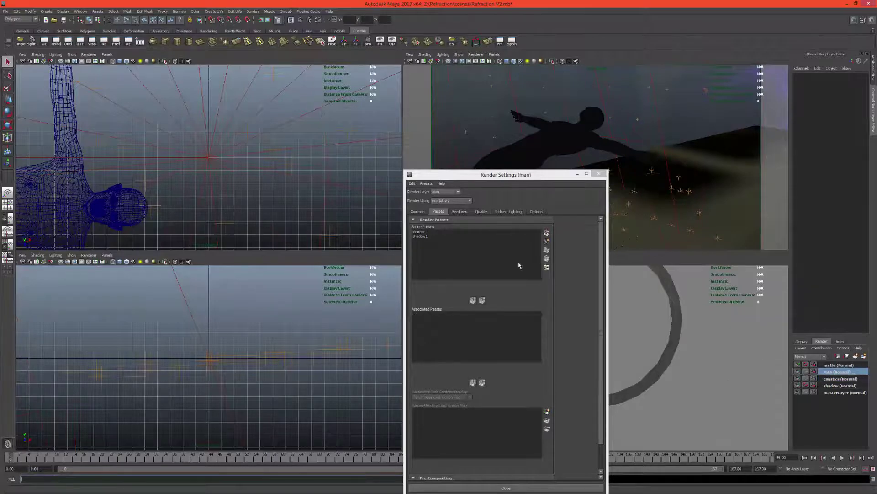
- Create the normalCam and normalWorld Object Normal passes
left_click(546, 233)
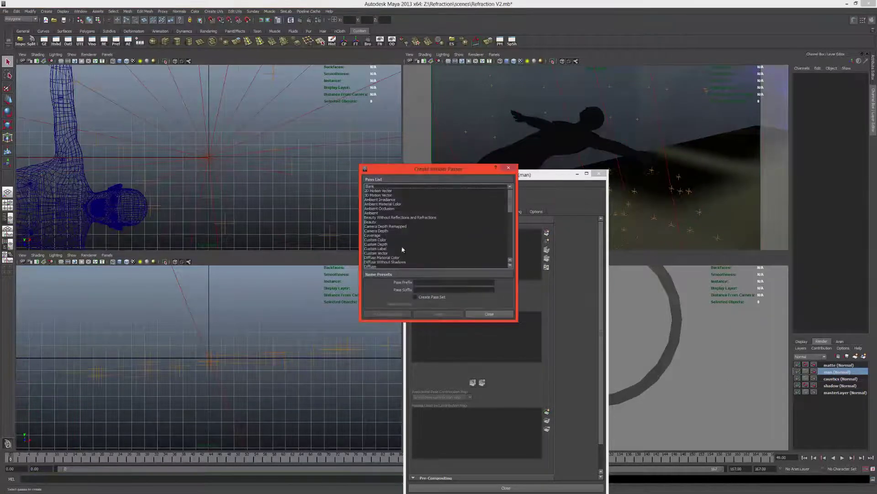
scroll(412, 230, "down", 6)
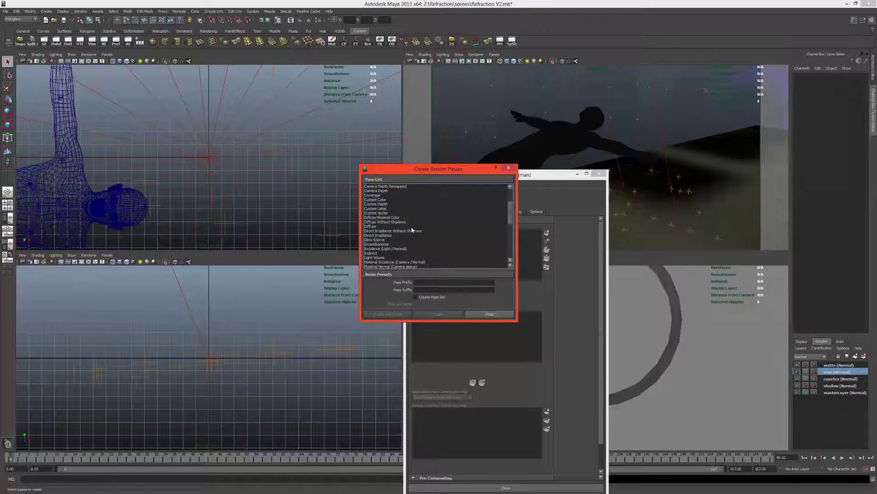
scroll(398, 230, "down", 2)
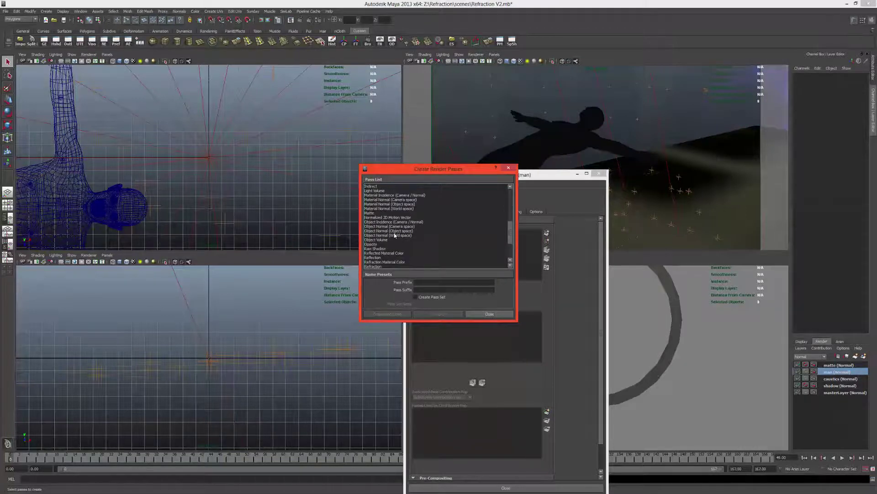
left_click(383, 228)
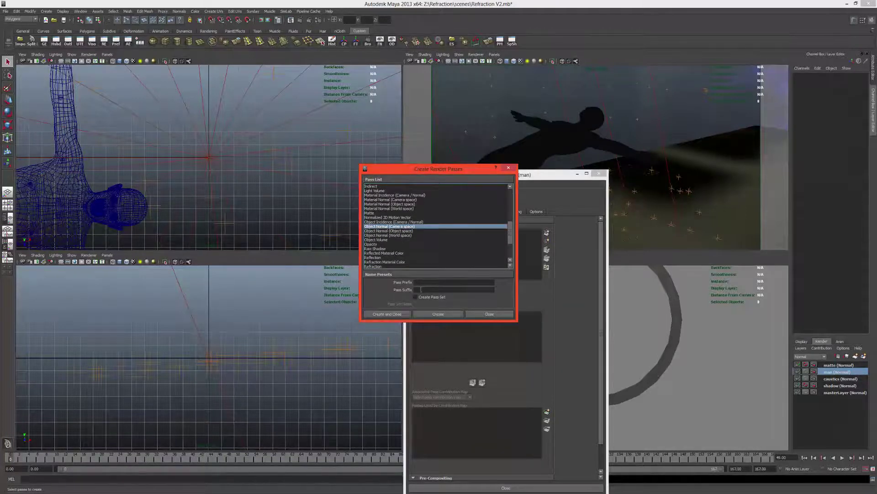
left_click(438, 314)
left_click(393, 235)
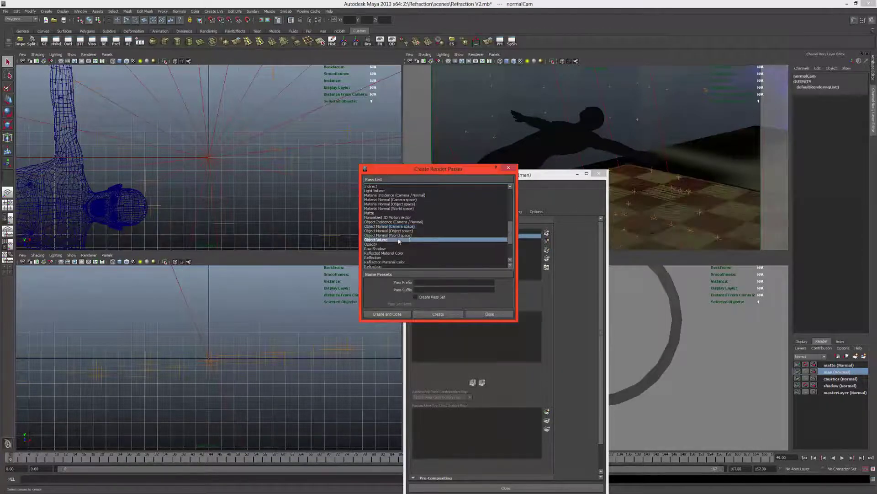
left_click(434, 313)
- Create the reflection, refraction and specular passes
left_click_drag(446, 170, 303, 216)
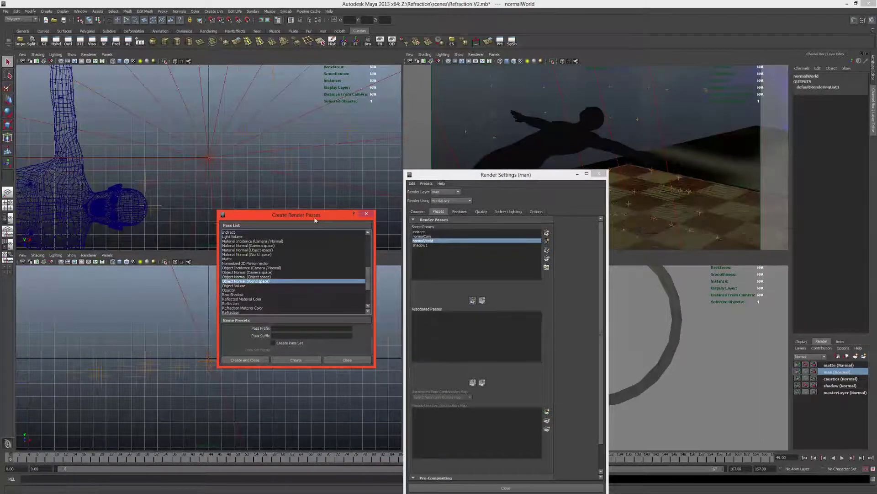
left_click_drag(322, 215, 590, 223)
scroll(529, 306, "down", 1)
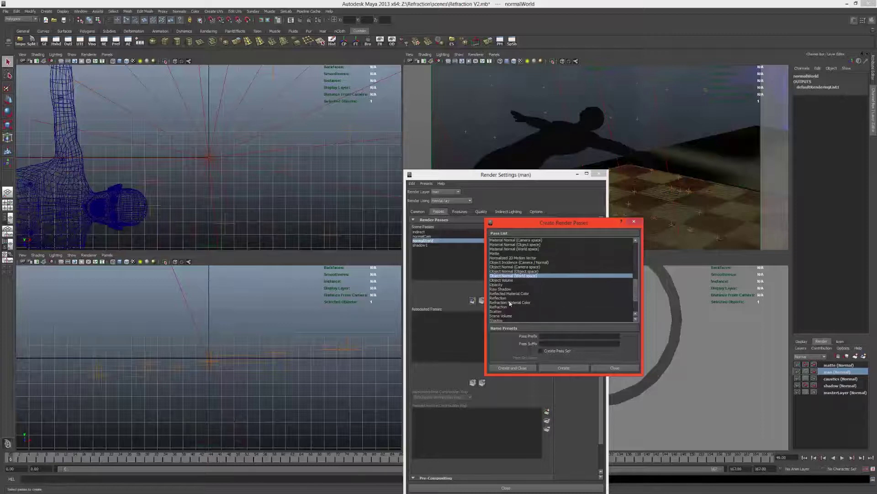
left_click(495, 298)
left_click(564, 368)
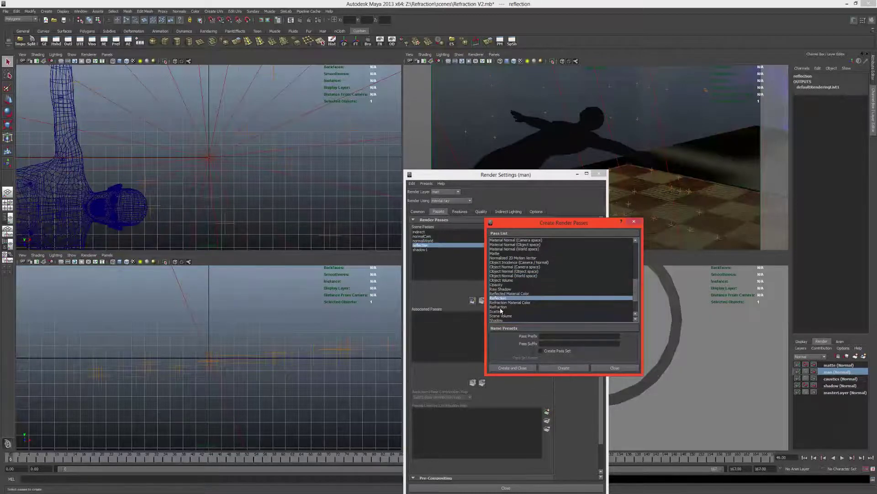
left_click(498, 307)
left_click(563, 368)
scroll(517, 305, "down", 1)
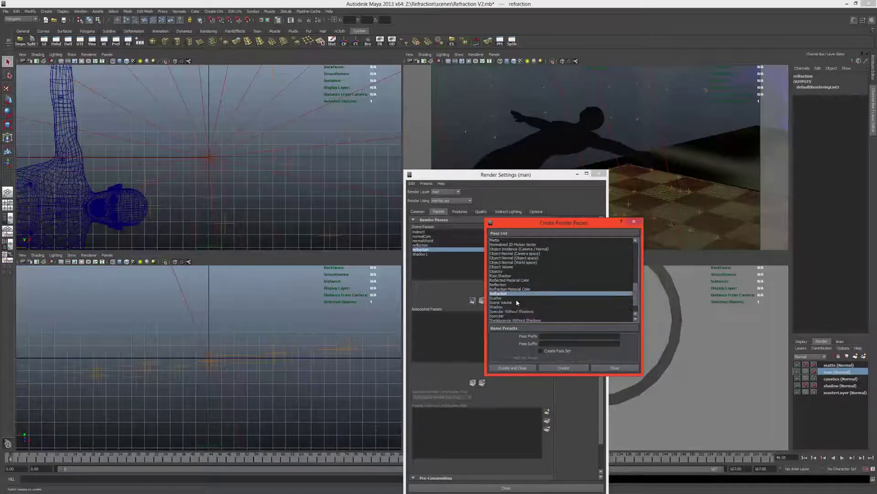
left_click(507, 316)
left_click(550, 368)
scroll(514, 308, "down", 1)
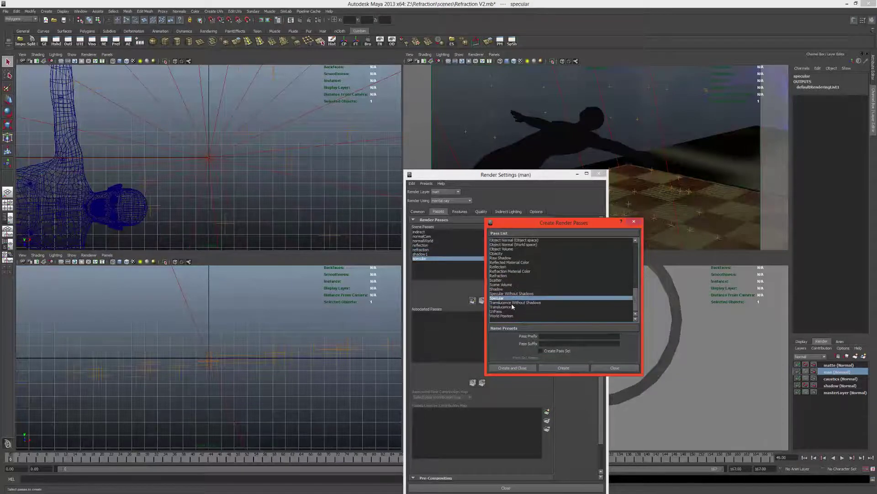
- Close Create Render Passes and associate the scene passes with the man layer
left_click(606, 368)
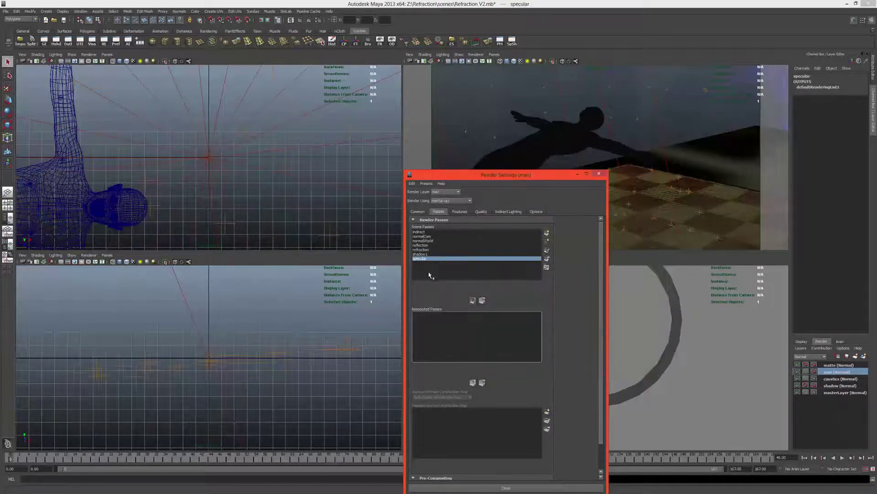
left_click(473, 301)
left_click(473, 301)
left_click(473, 301)
left_click(473, 300)
left_click(473, 300)
left_click(473, 301)
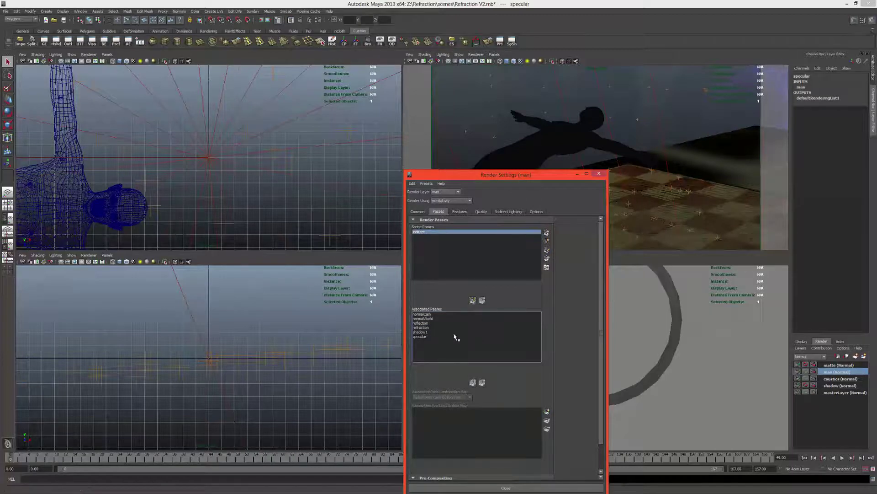
- Review the normalCam and normalWorld pass attributes, then switch to the matte layer
left_click(421, 319)
double_click(421, 315)
left_click(421, 320)
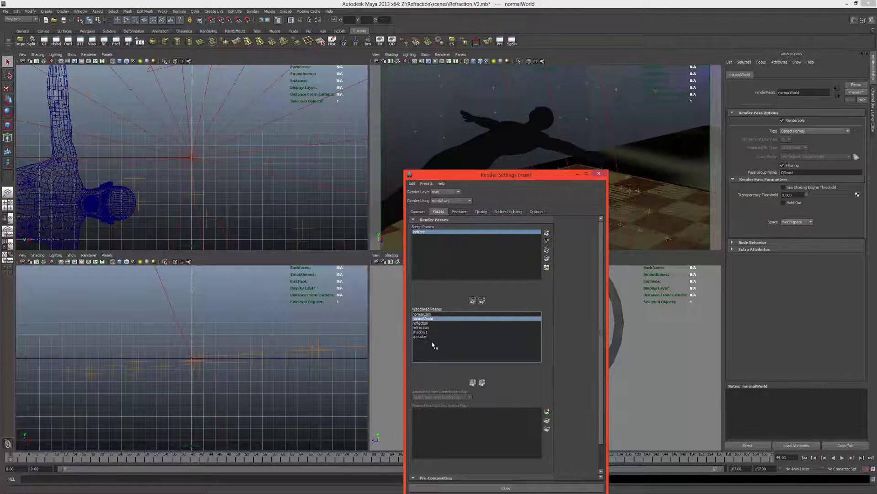
left_click(874, 109)
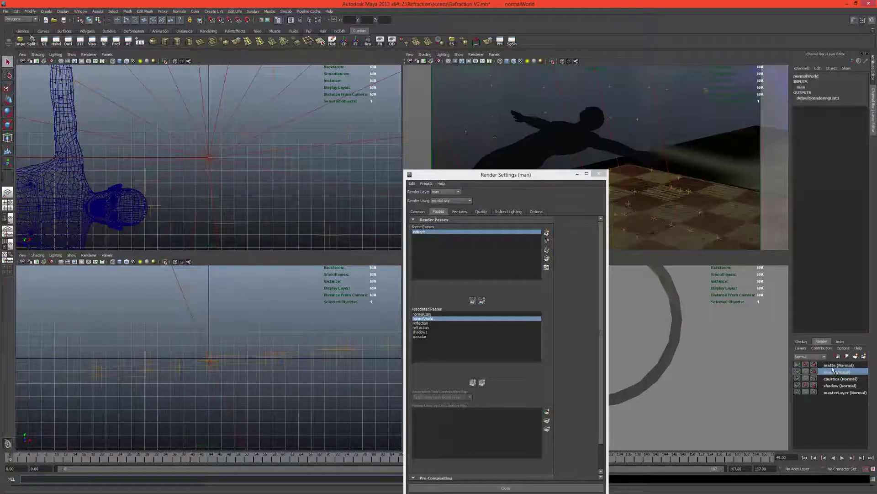
left_click(835, 365)
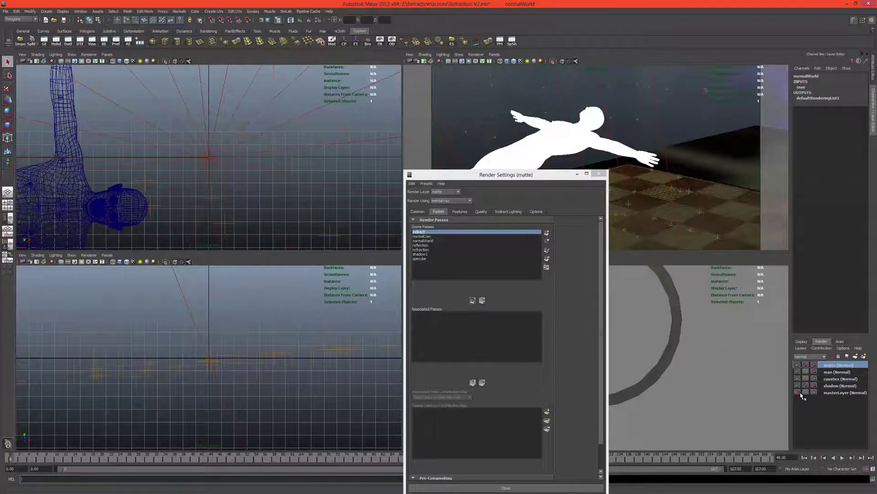
- On masterLayer, set Max Sample Level to 2 and Motion Blur to Full in the Quality settings
left_click(837, 393)
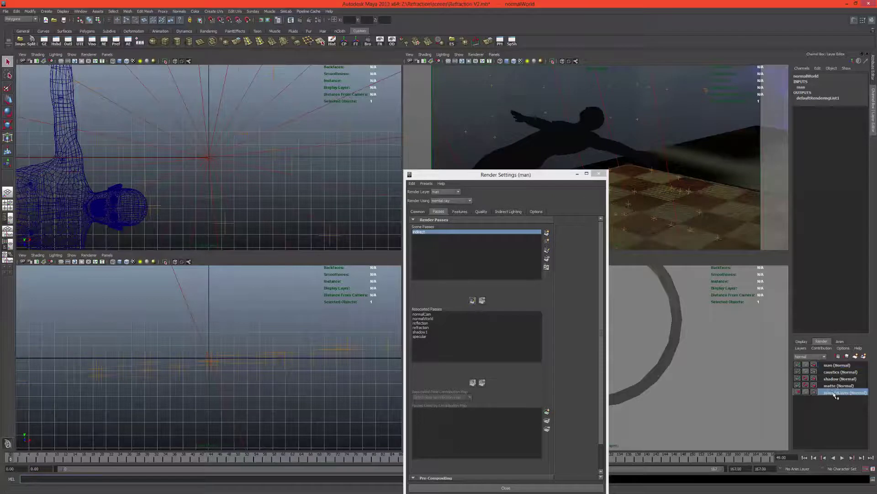
left_click(481, 212)
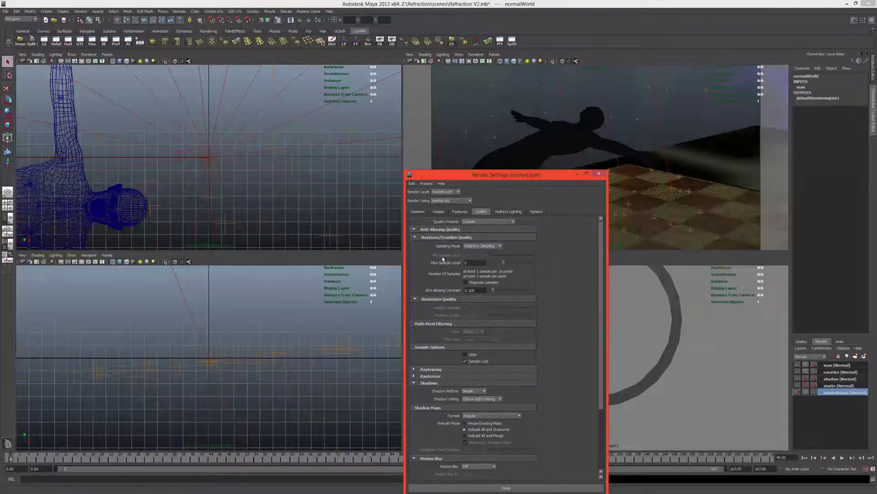
left_click_drag(503, 262, 521, 264)
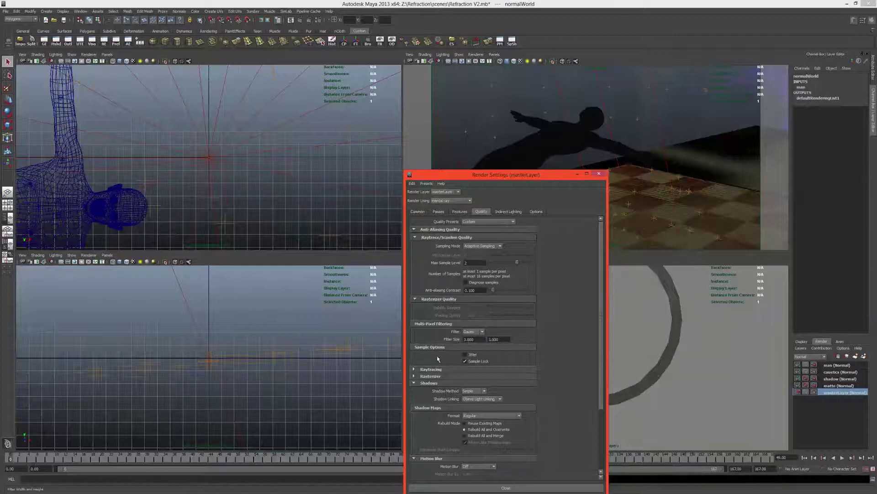
scroll(448, 375, "down", 3)
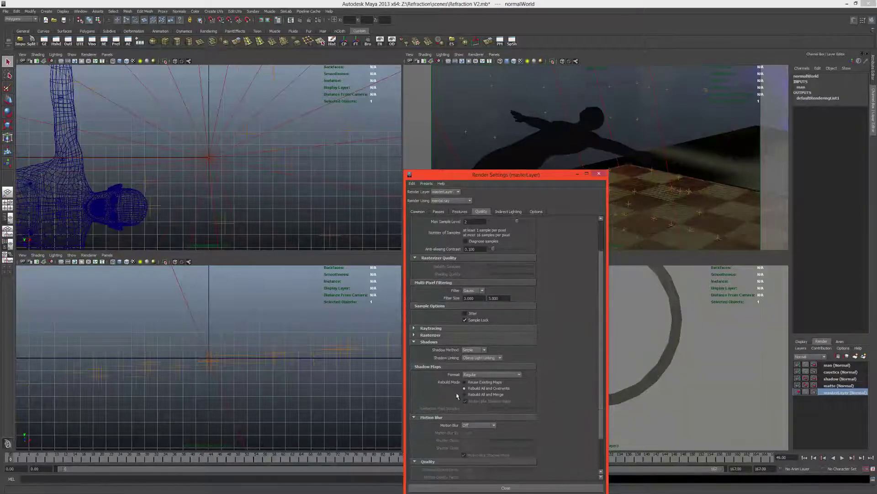
left_click(469, 424)
left_click(471, 440)
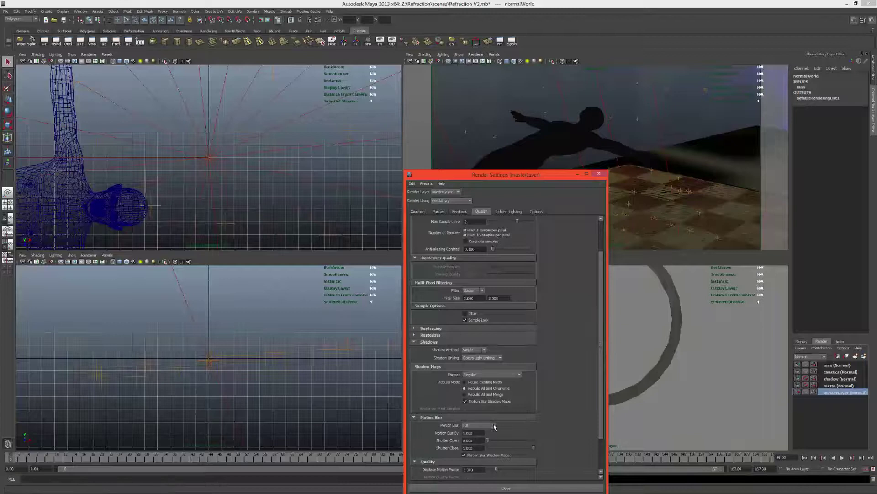
- Give the shadow layer a Motion Blur layer override set to Off
left_click(833, 379)
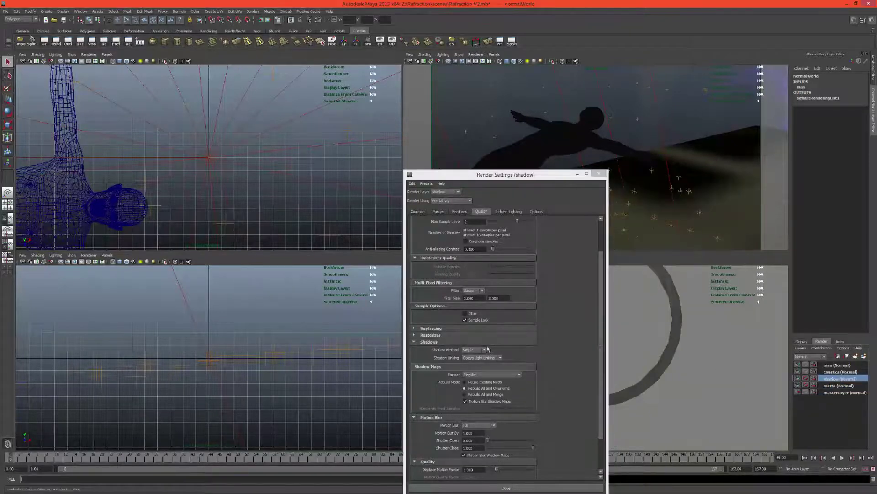
right_click(461, 424)
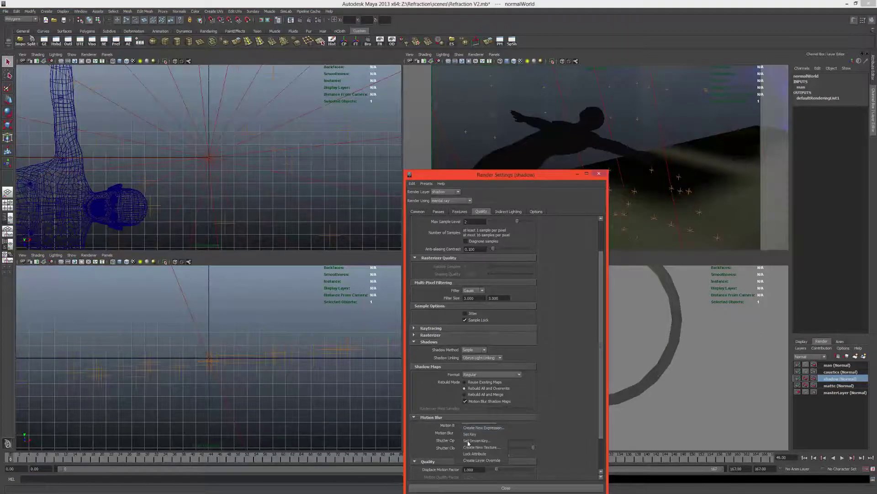
left_click(480, 458)
left_click(478, 425)
left_click(480, 426)
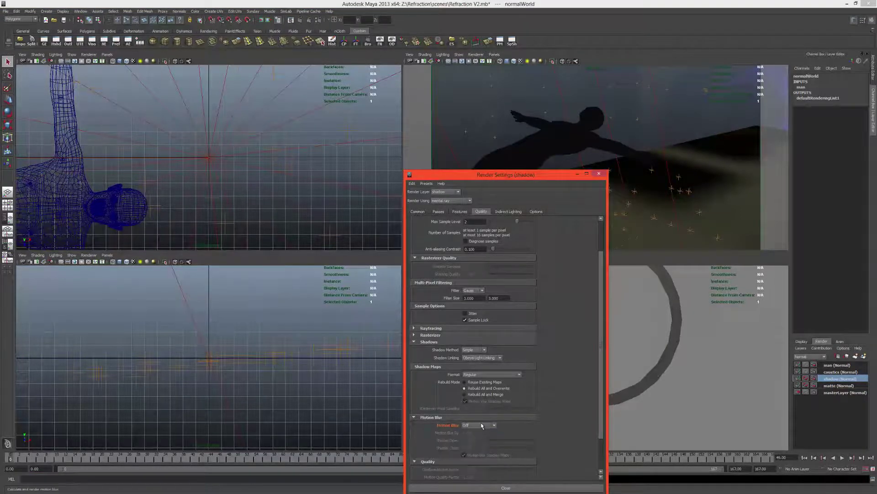
- Give the caustics layer a Motion Blur layer override set to Off
left_click(835, 373)
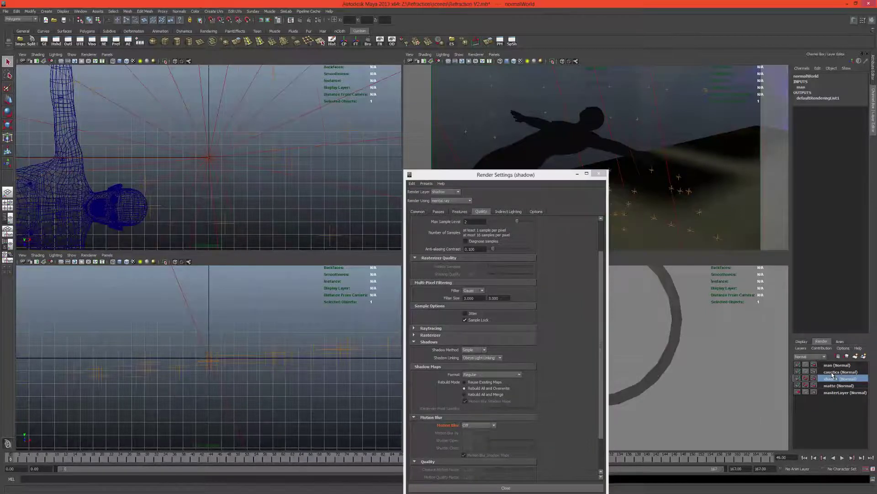
left_click(485, 423)
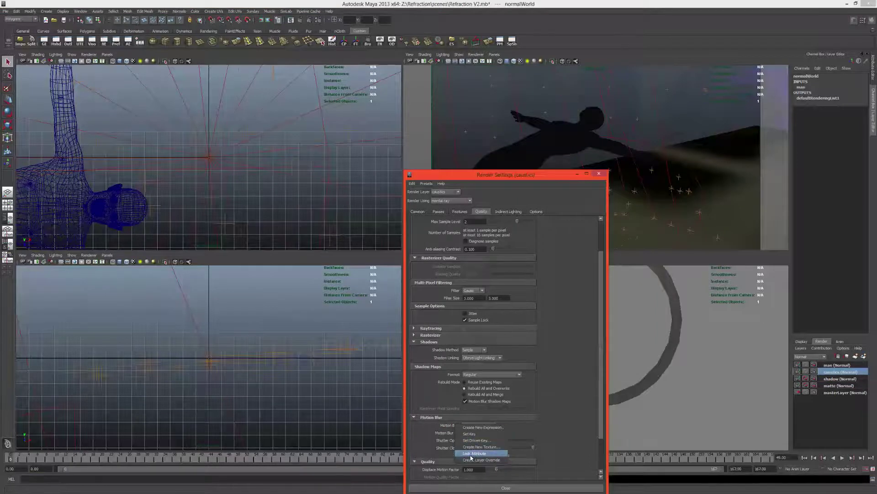
left_click(477, 425)
left_click(472, 430)
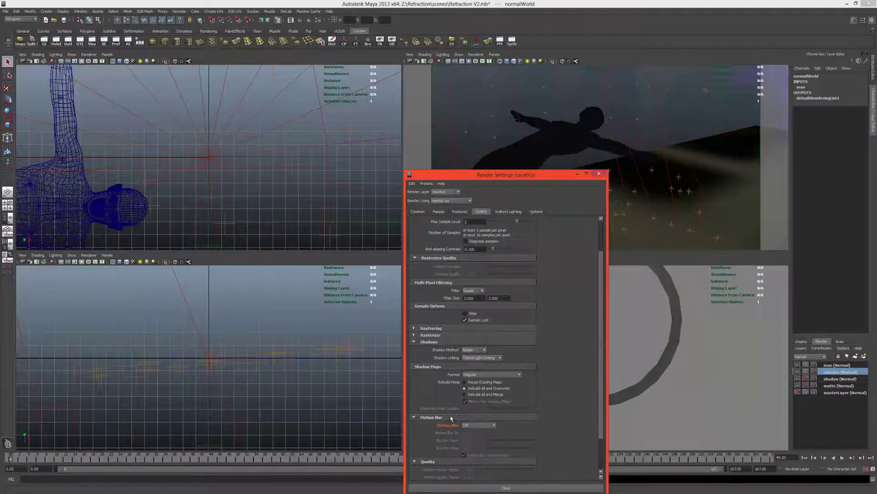
- Turn off Final Gathering for the caustics render layer and review its associated passes
left_click(460, 211)
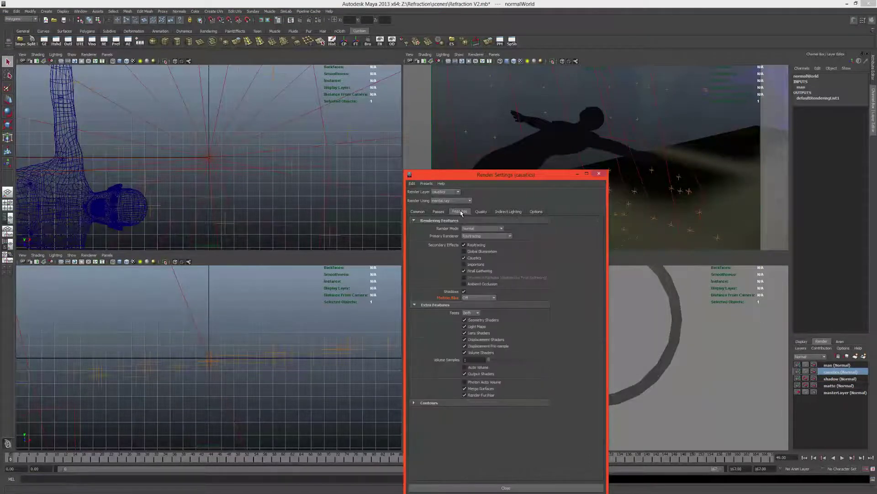
left_click(481, 271)
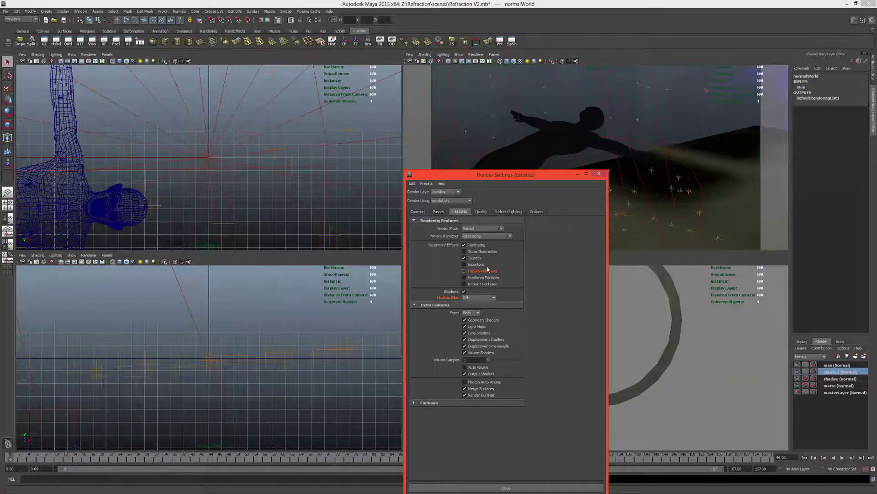
left_click(438, 212)
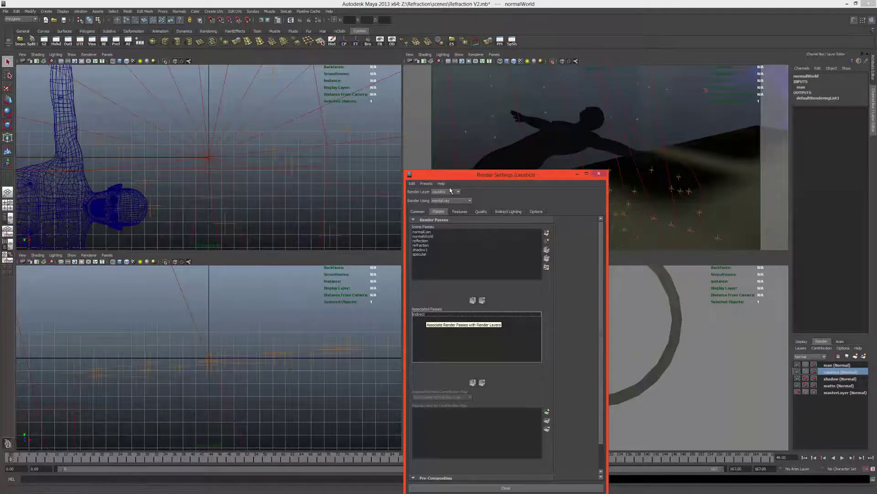
left_click(453, 212)
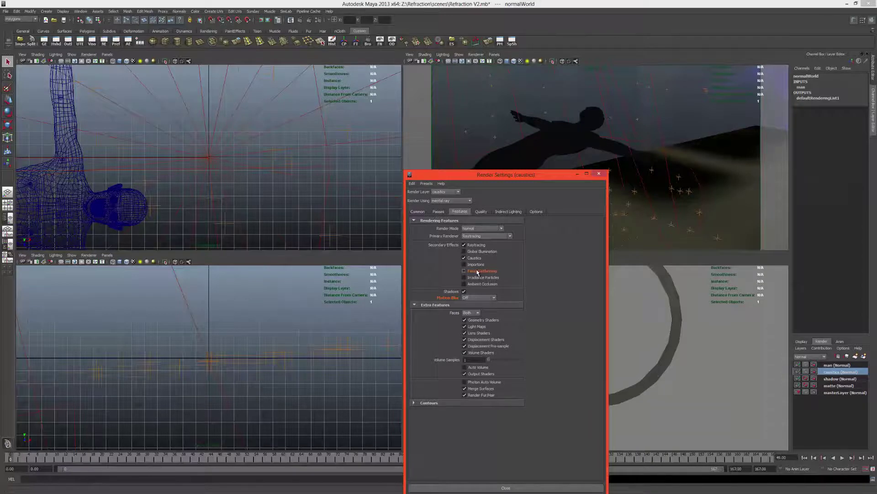
- Look over the man layer's quality settings, then make the matte layer current
left_click(828, 364)
left_click(481, 212)
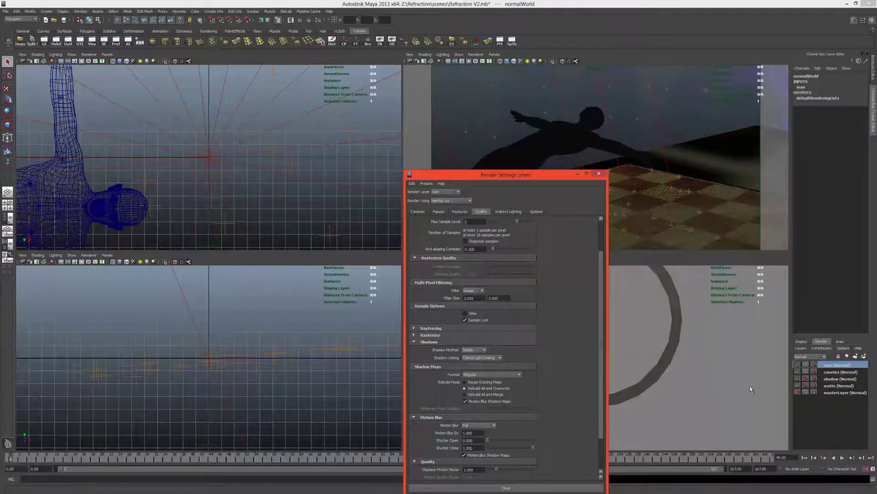
left_click(831, 386)
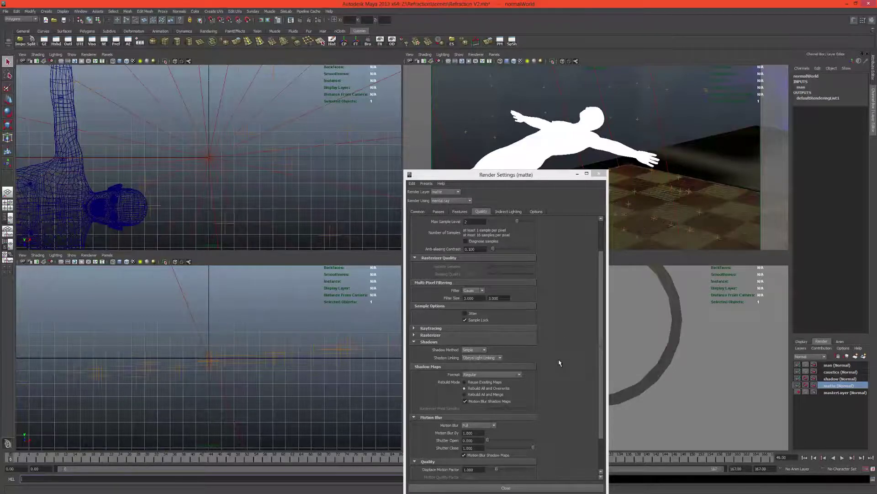
- Replace the file name prefix with <RenderLayer>/<RenderLayer>
left_click(418, 212)
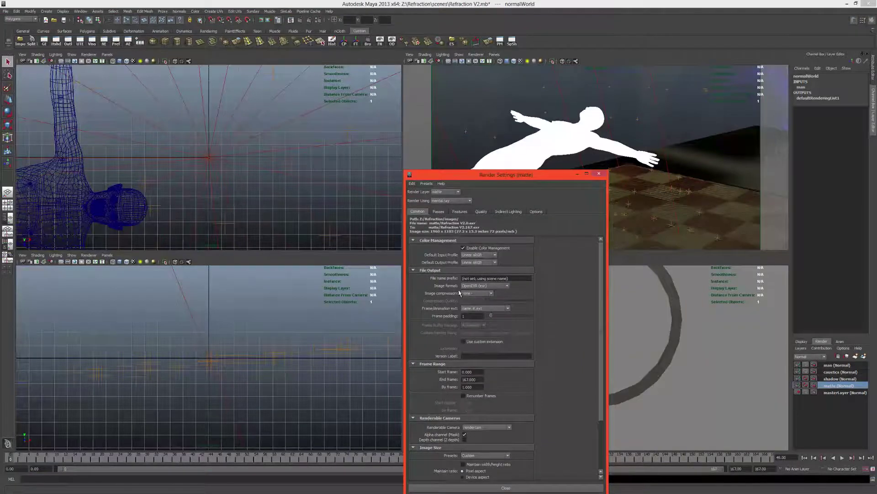
left_click_drag(521, 279, 443, 283)
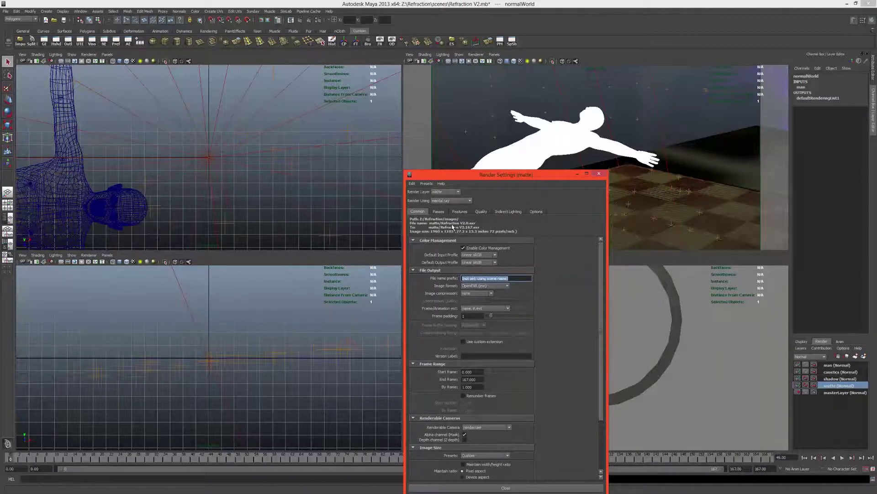
right_click(486, 278)
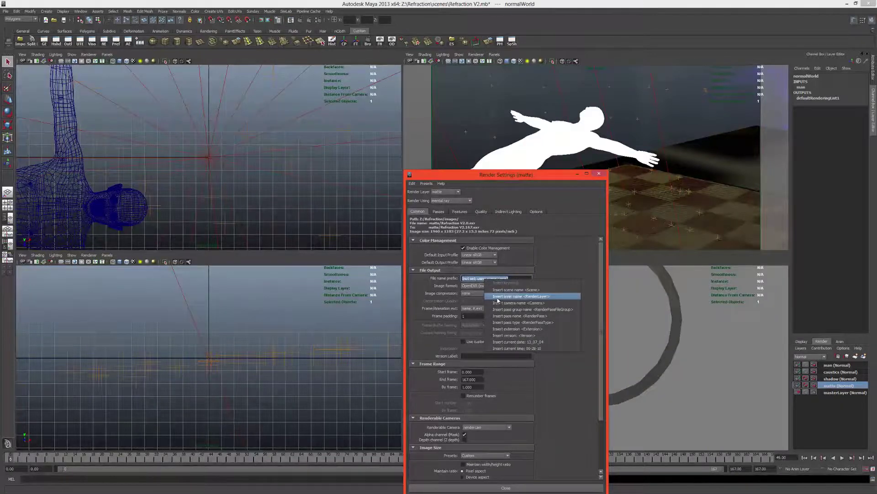
left_click(498, 297)
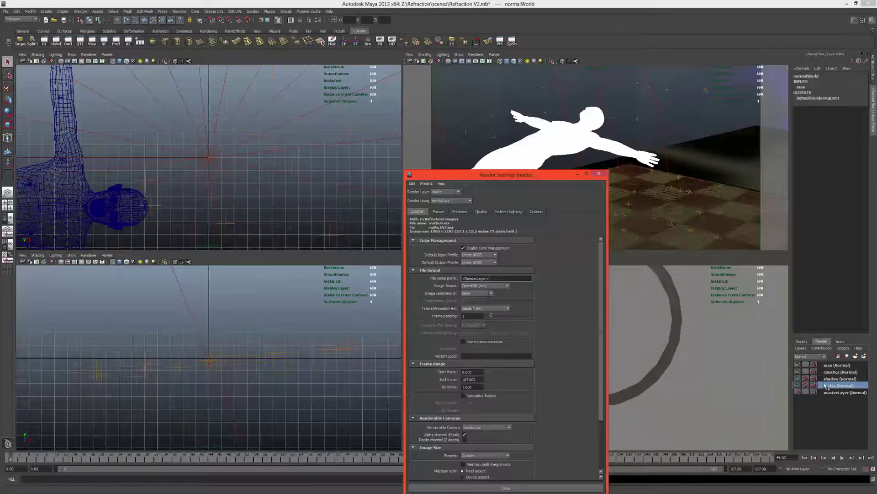
right_click(501, 279)
left_click(530, 297)
- Compare output naming on the shadow and caustics layers, then give matte ZIP image compression
left_click(828, 379)
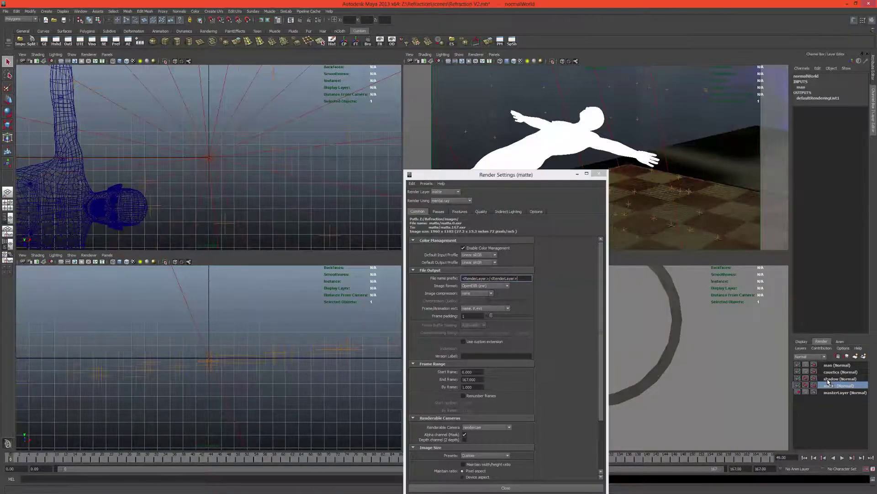
left_click(830, 372)
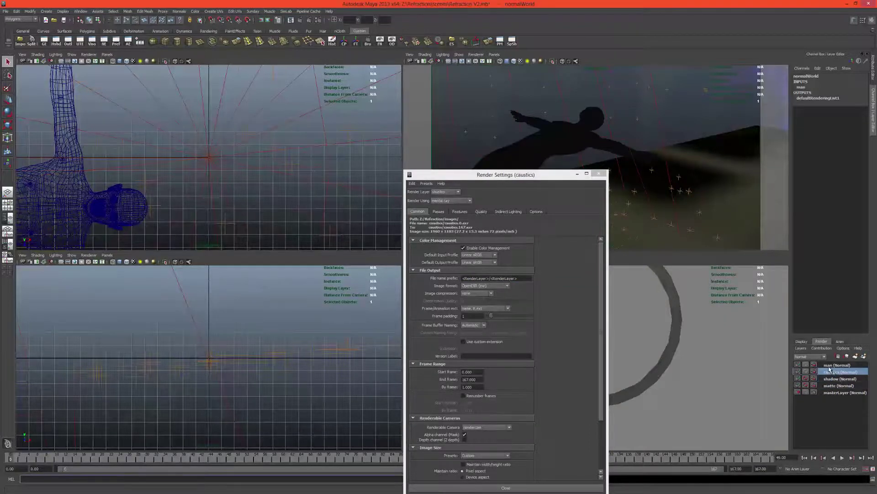
left_click(833, 386)
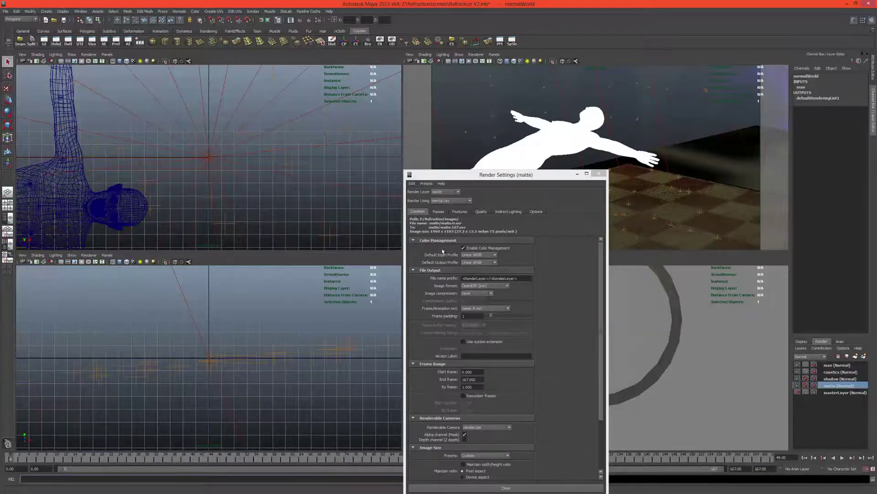
left_click(470, 292)
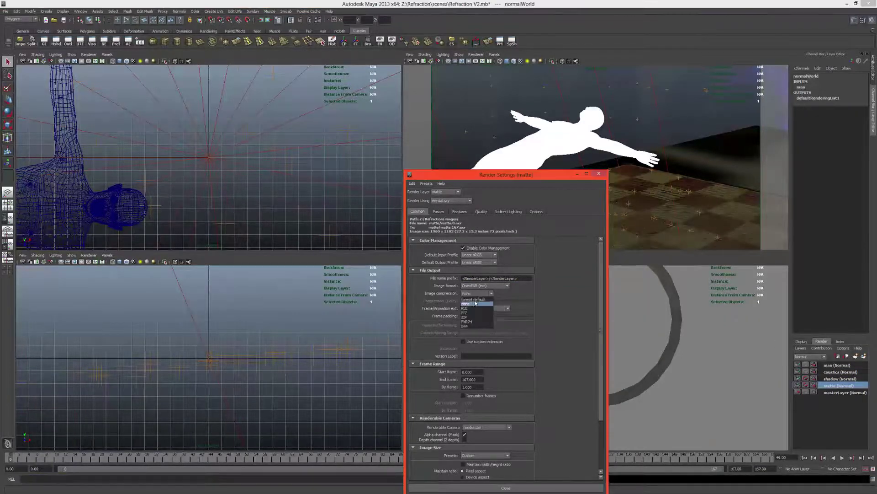
left_click(468, 316)
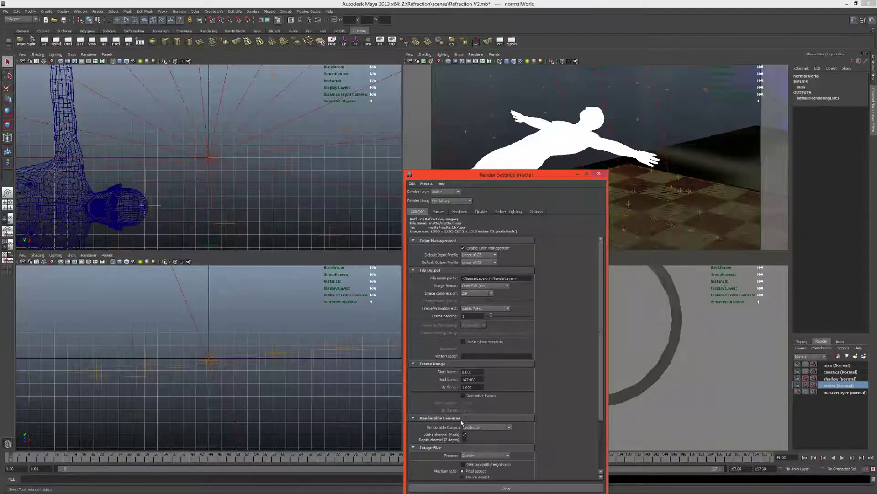
- Set the image size to 1320 width by 742 height pixels
scroll(439, 428, "down", 3)
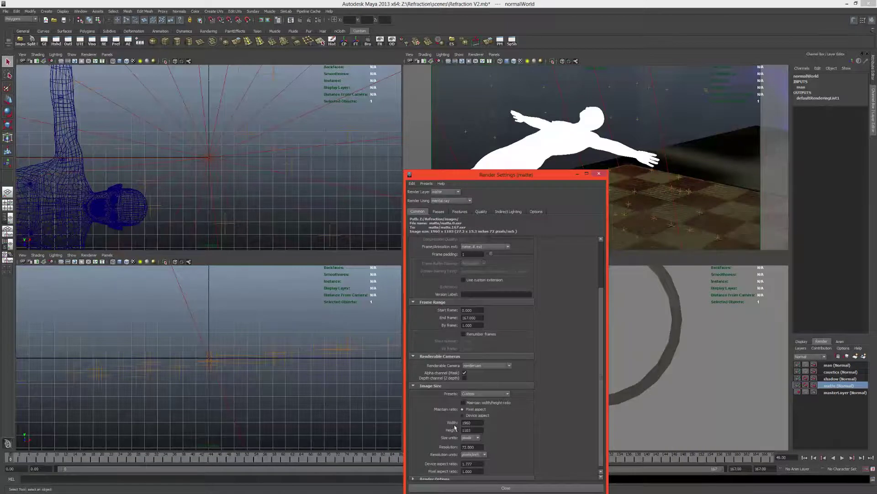
key("Tab")
type("192")
type("0")
key("Tab")
type("742")
key("Return")
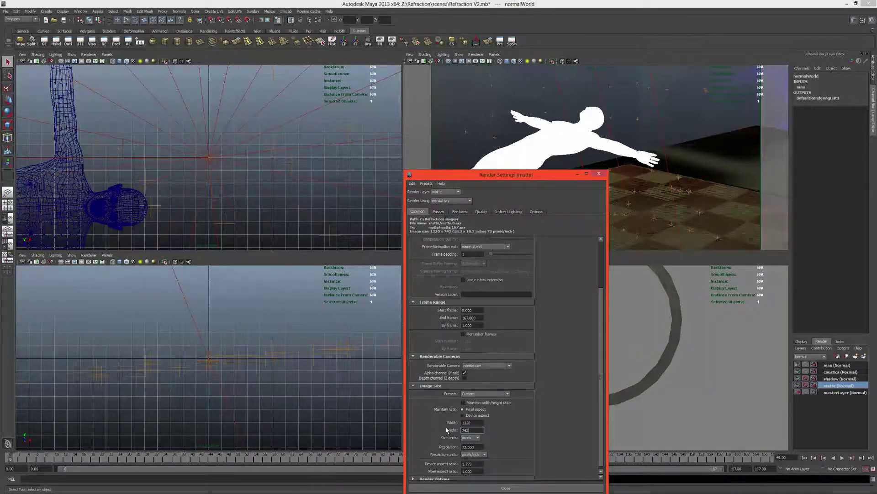
- Expand the Render Options section and return to the top of the settings
scroll(446, 431, "down", 1)
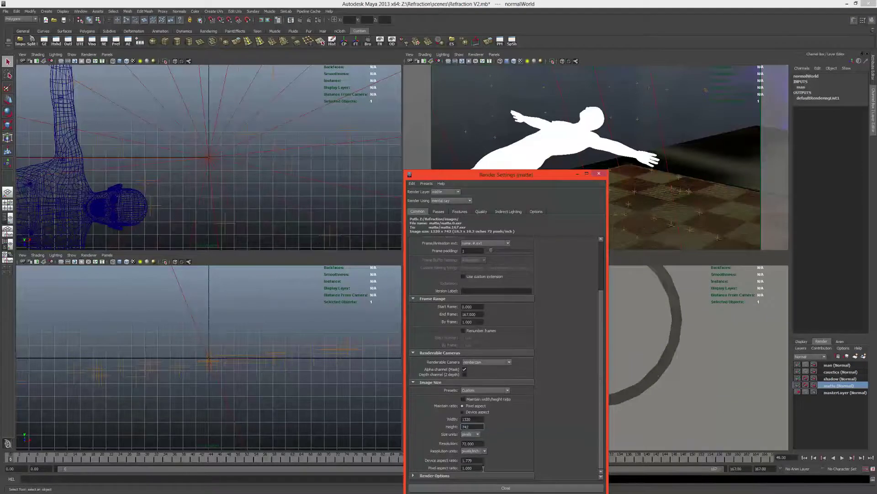
left_click(432, 476)
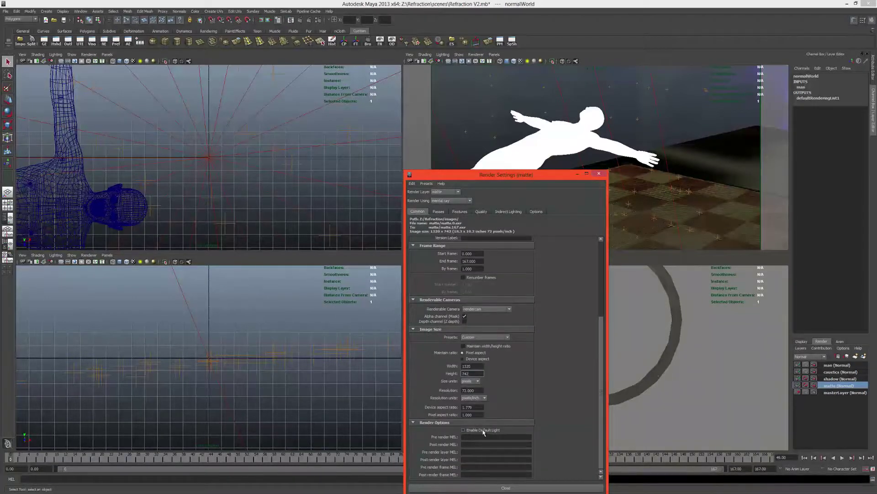
scroll(546, 402, "up", 3)
scroll(546, 402, "up", 1)
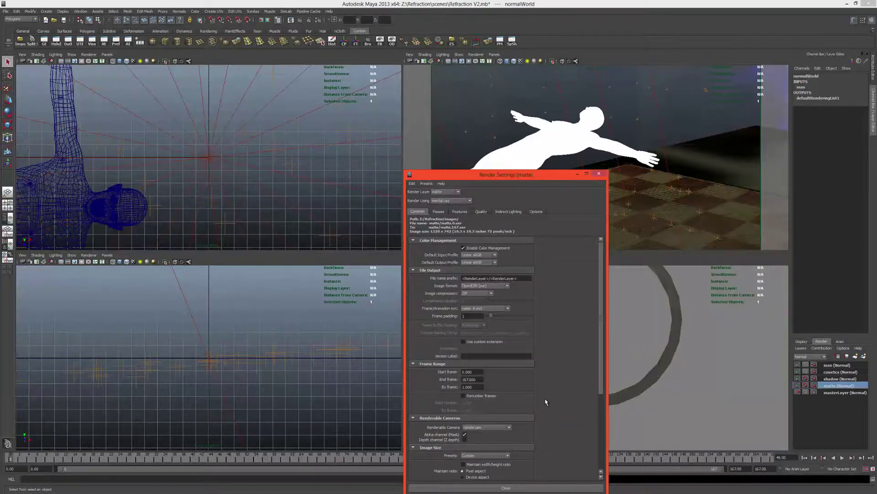